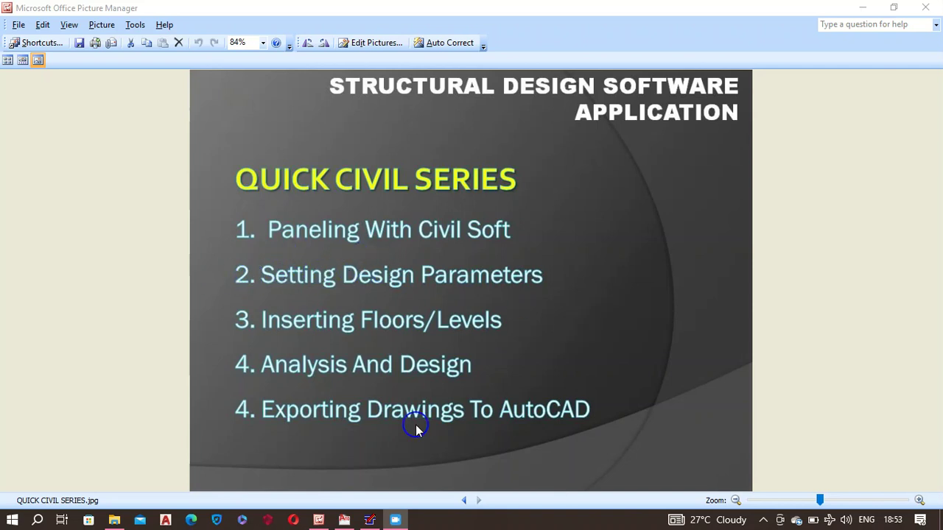
- Switch to QuickStructure, open the current floor's default settings and set the soil bearing pressure to 100 kN/m²
click(370, 519)
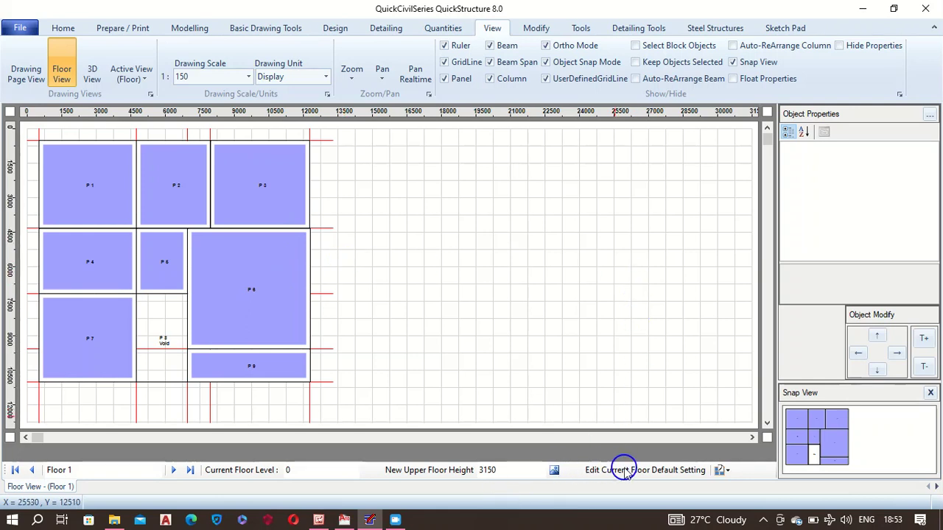
click(726, 470)
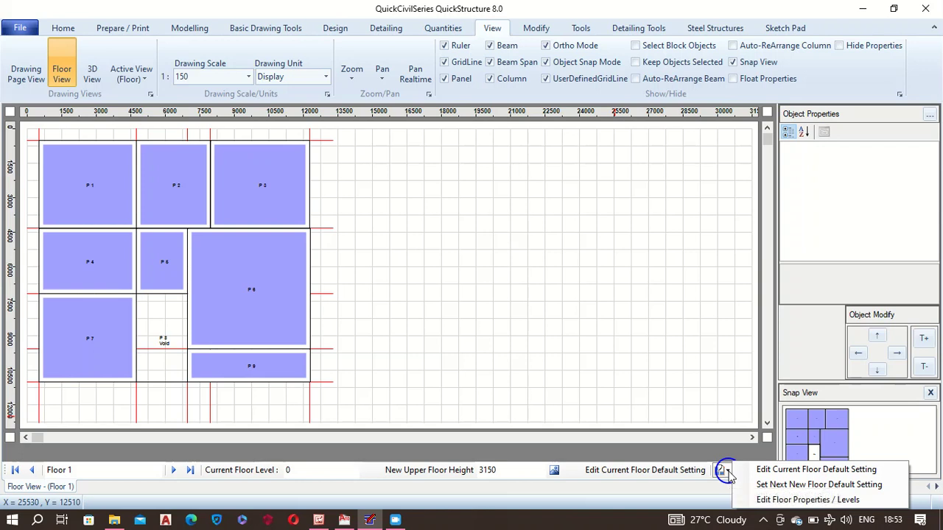
click(725, 472)
click(726, 472)
click(792, 471)
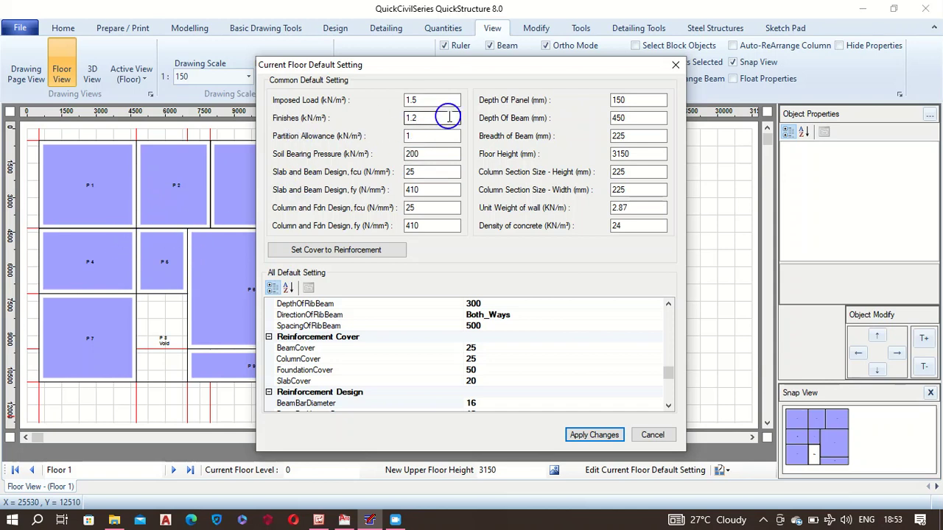
click(440, 155)
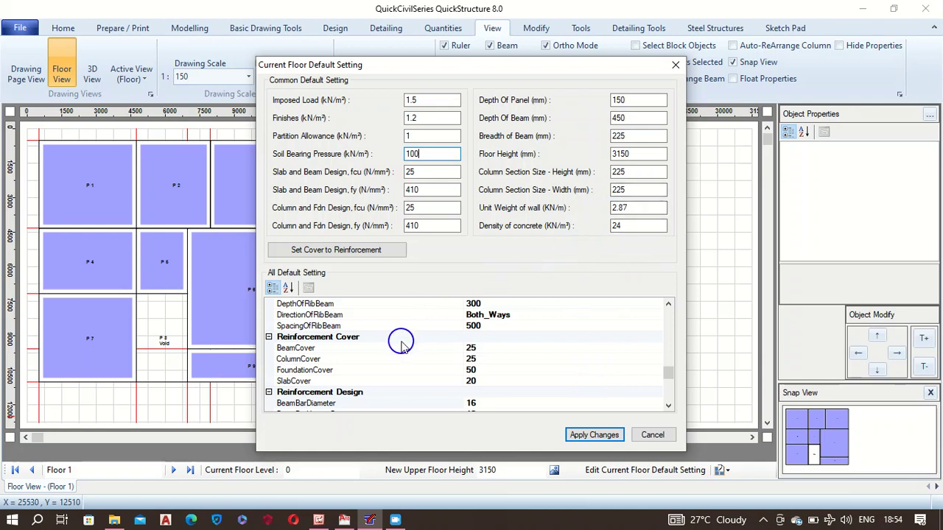
- Review the floor's detailing, geometry, foundation size, panel type and loading defaults, and apply the setting changes
scroll(368, 354, up, 2)
scroll(368, 354, up, 9)
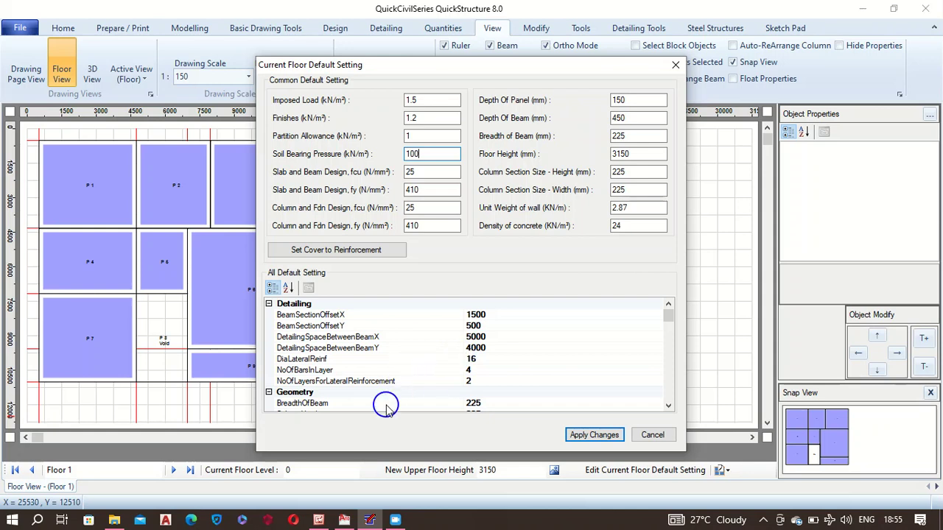
scroll(457, 382, down, 3)
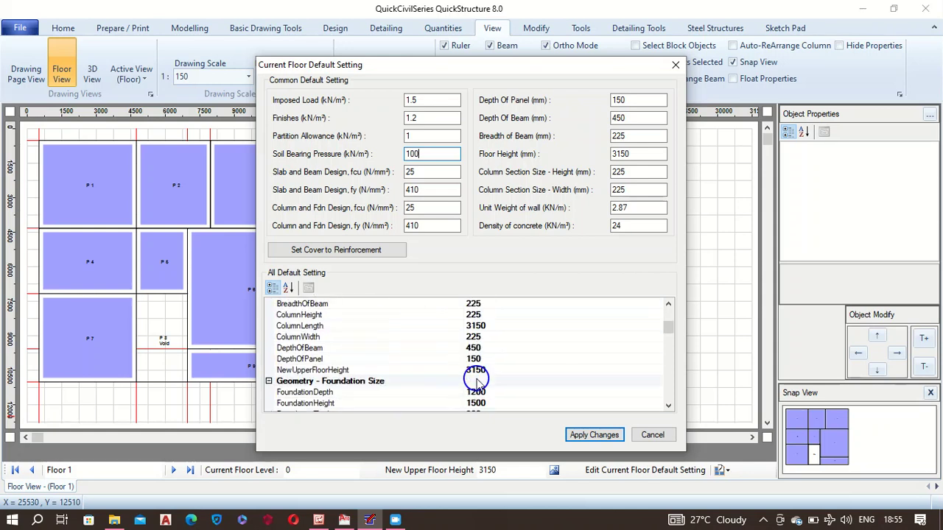
scroll(416, 345, up, 1)
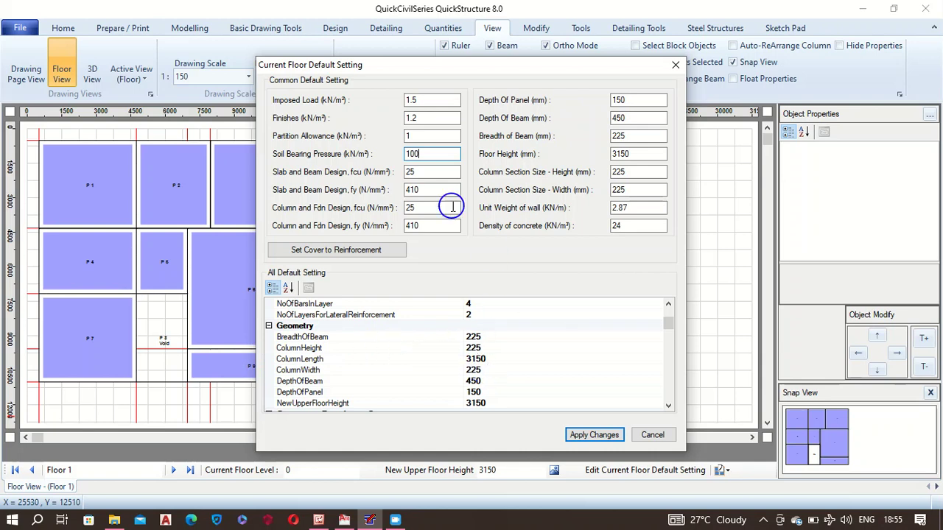
scroll(487, 384, down, 1)
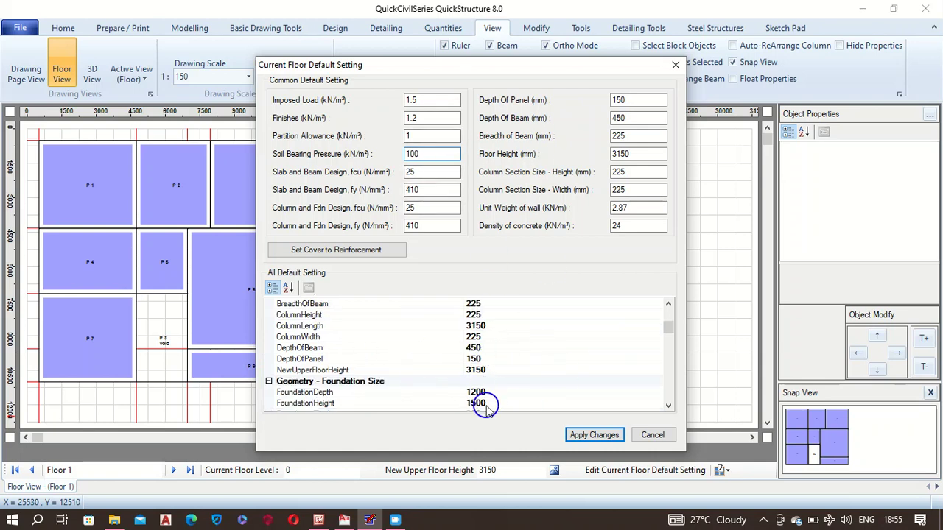
scroll(514, 357, down, 1)
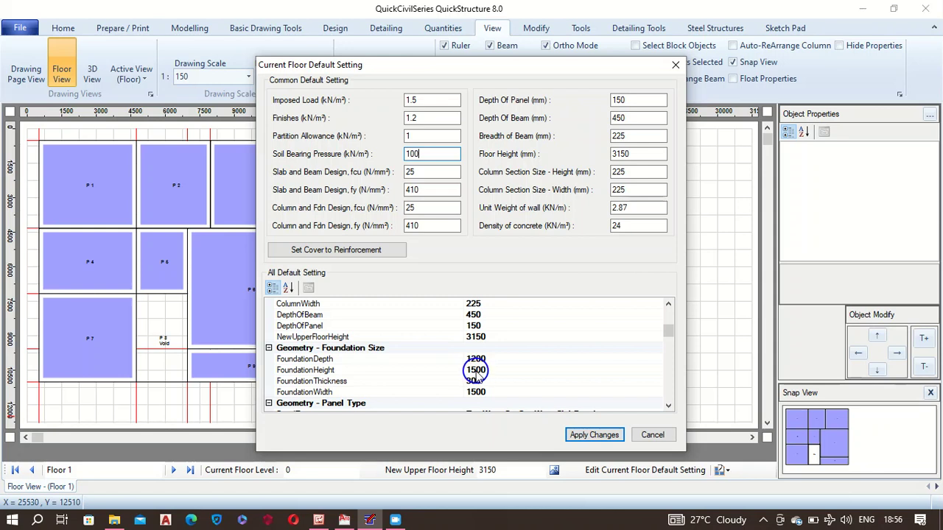
scroll(480, 383, down, 1)
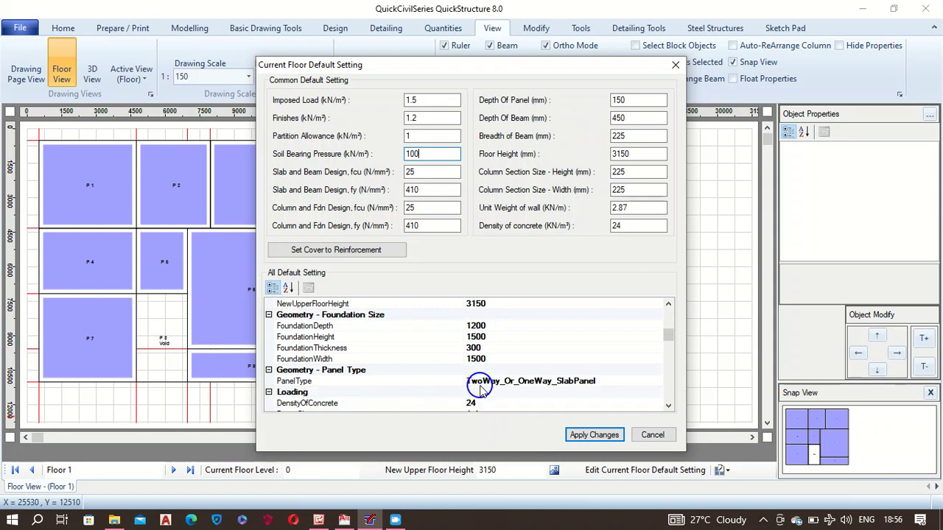
scroll(486, 379, down, 1)
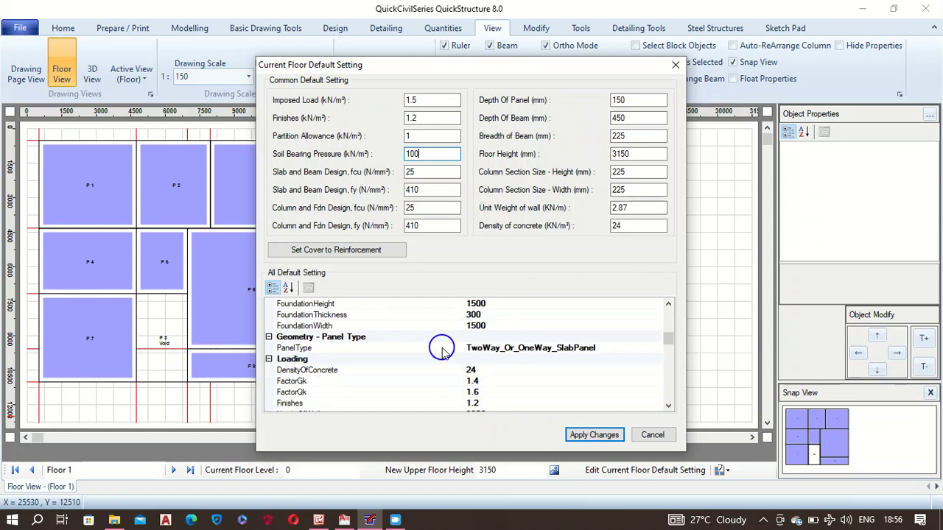
scroll(489, 368, down, 1)
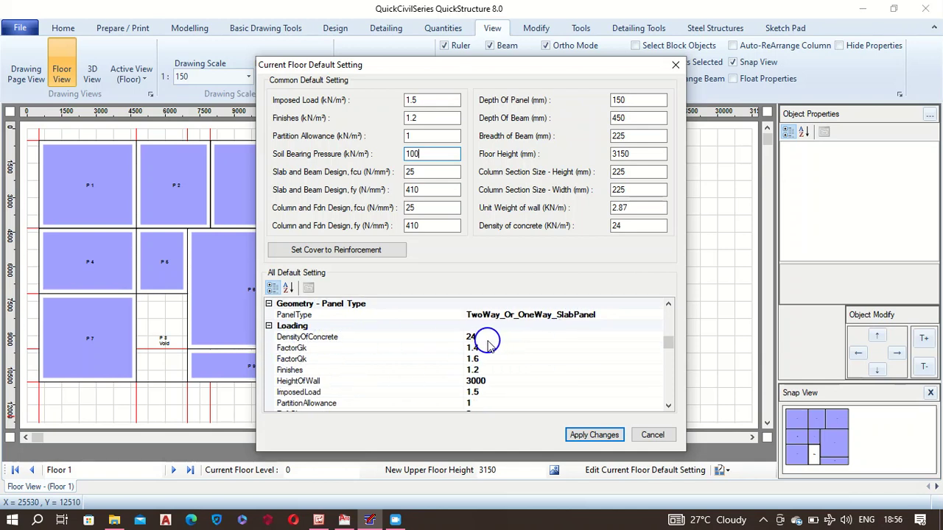
scroll(479, 381, down, 1)
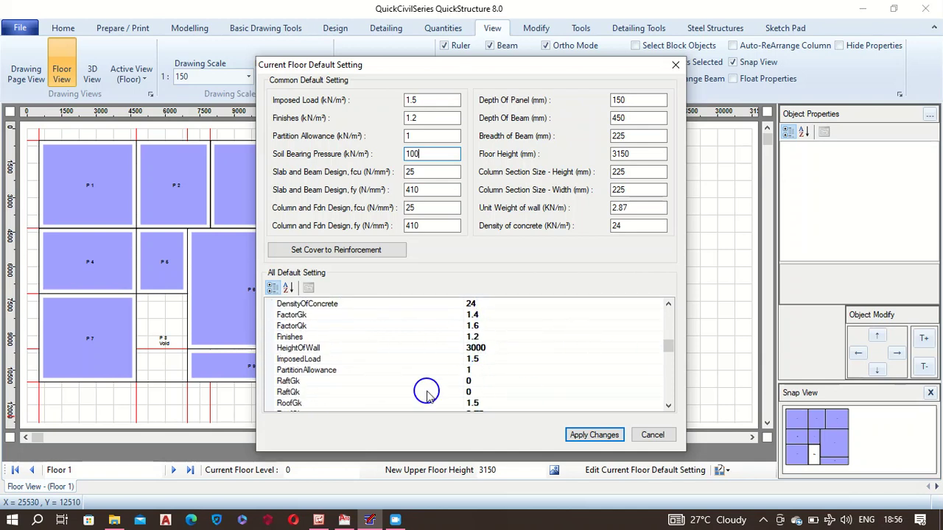
click(596, 435)
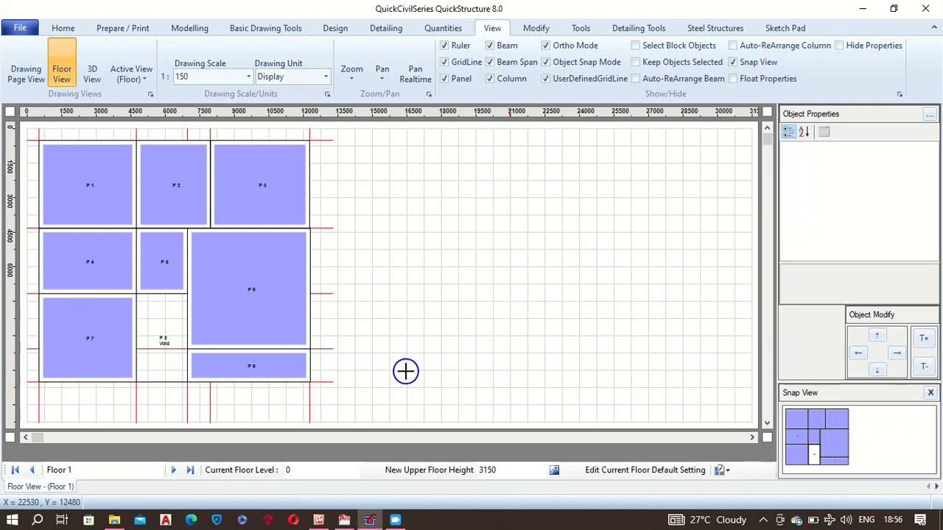
- Switch to Picture Manager to check the course outline slide and return to QuickStructure
click(319, 520)
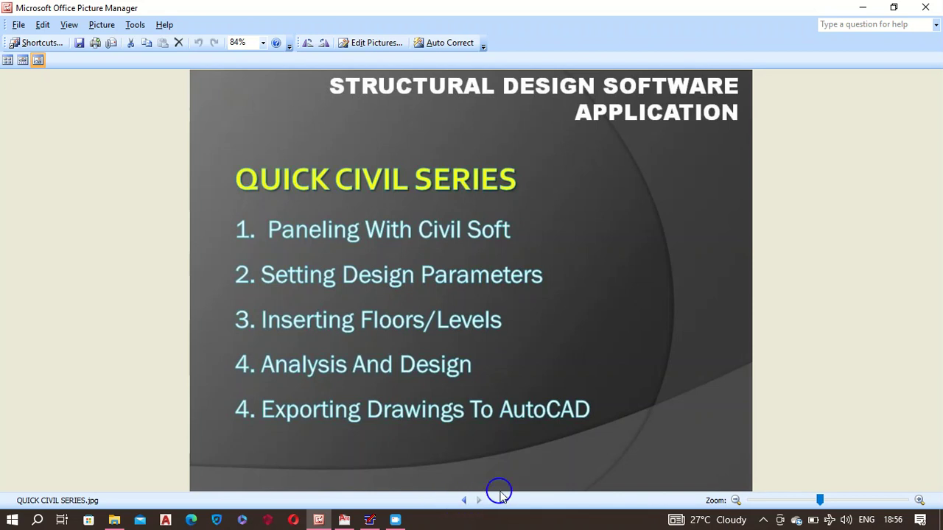
click(370, 520)
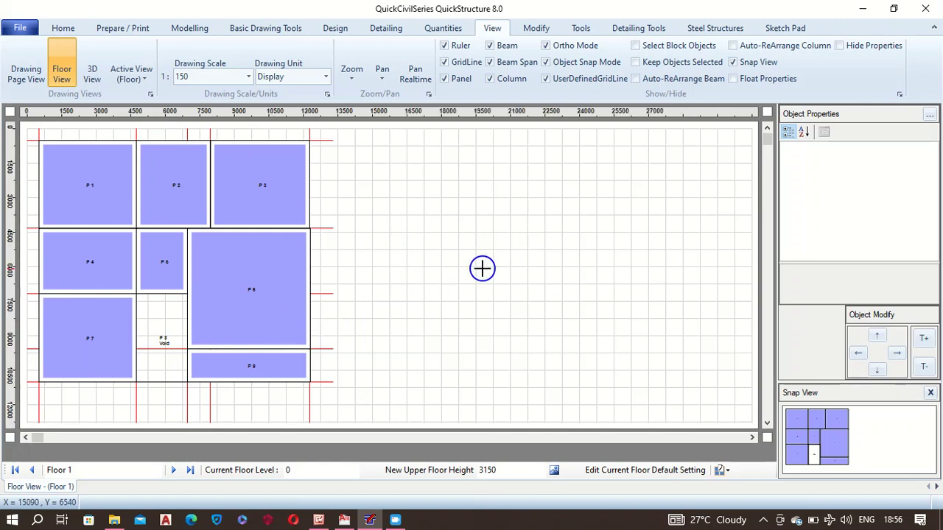
- Start copying and creating multiple floors, and set the number of floors to 2
click(198, 31)
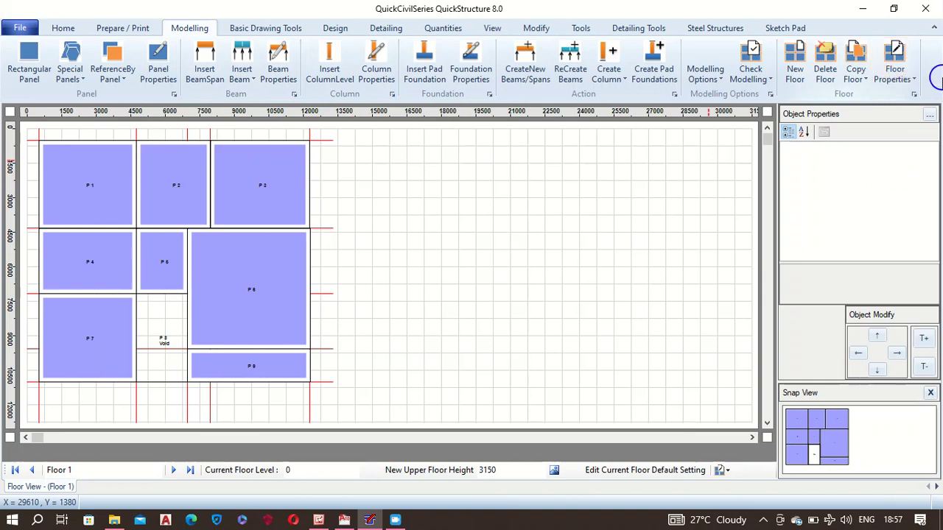
click(866, 80)
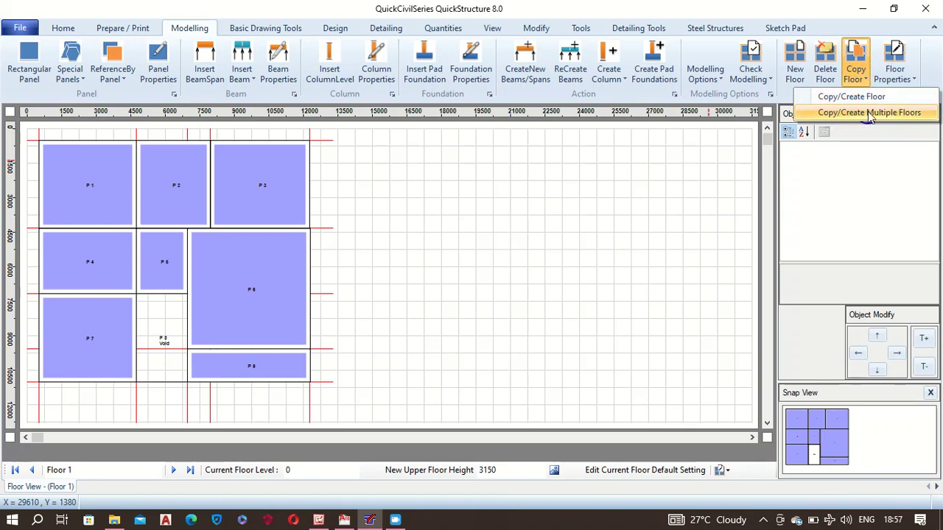
click(866, 114)
click(372, 272)
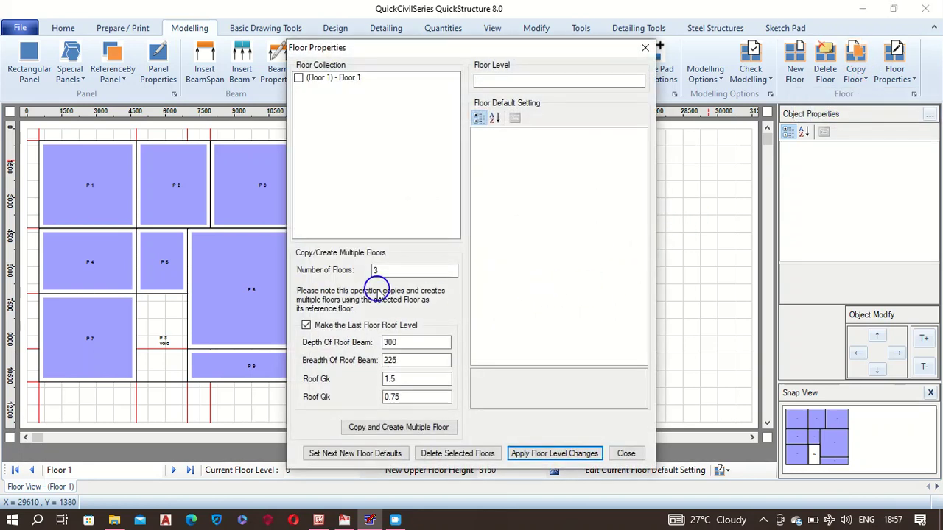
text(3)
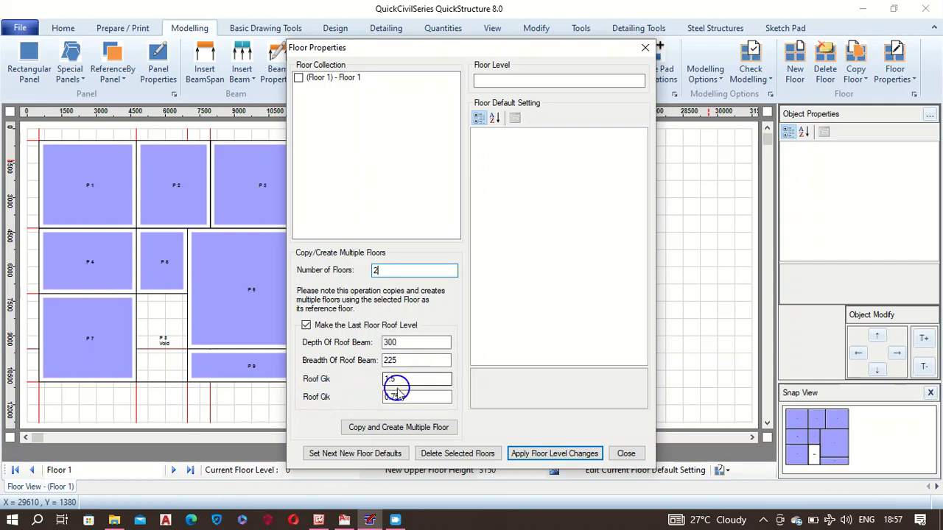
click(391, 397)
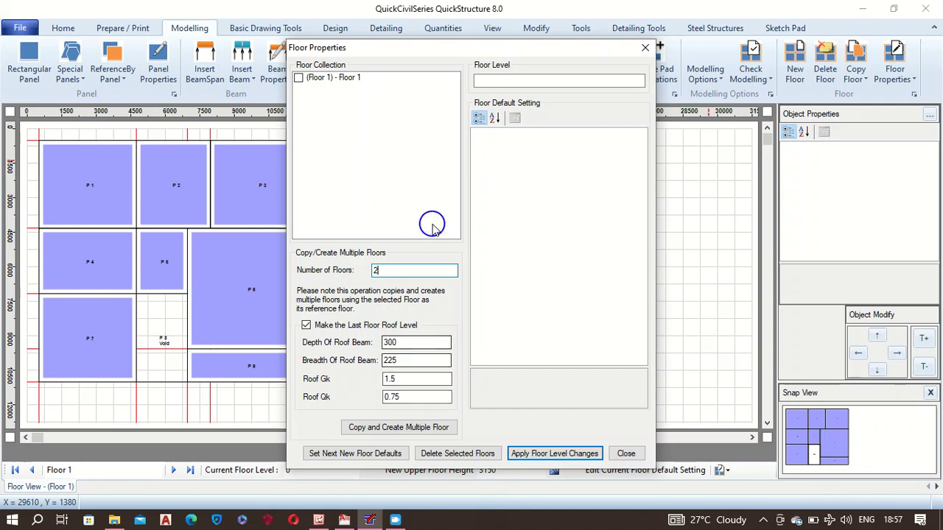
- Copy and create the two additional floors, accept the confirmation and close the floor properties
click(401, 429)
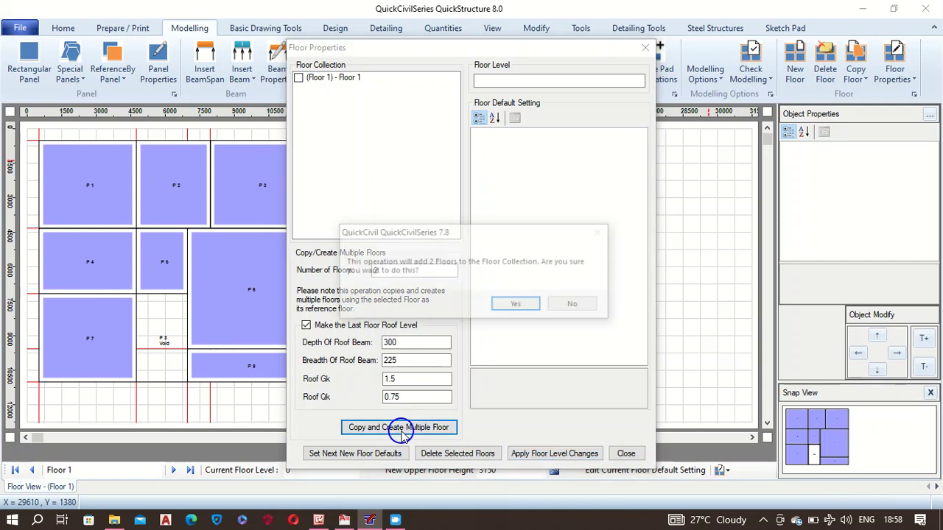
click(516, 306)
click(497, 302)
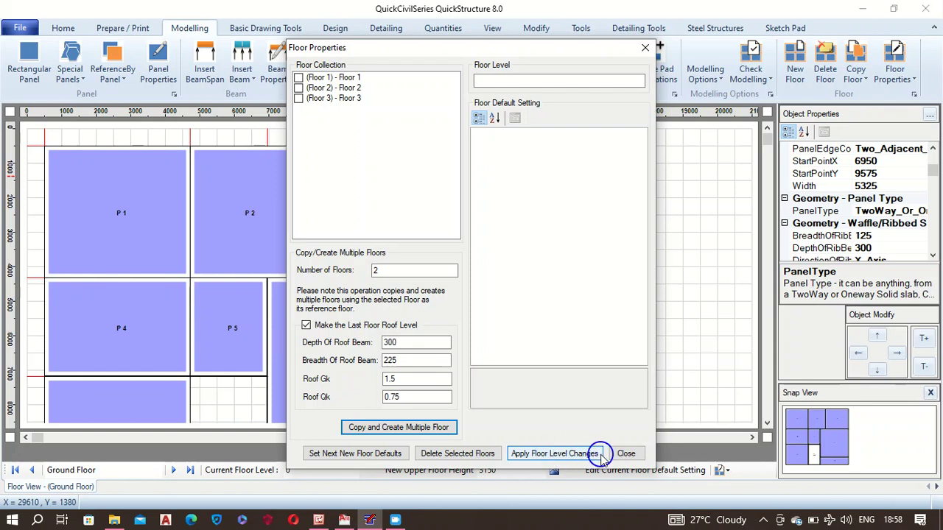
click(626, 453)
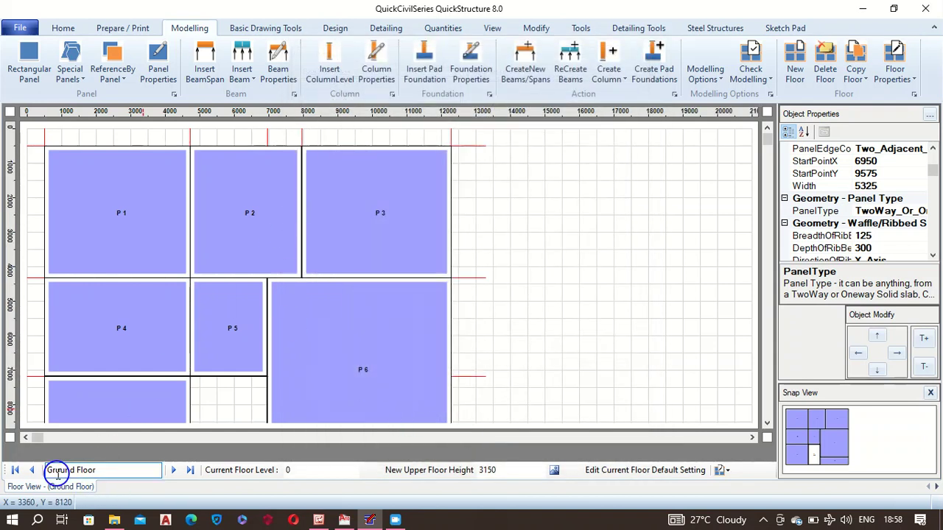
- Step through the floors from Ground Floor up to Roof Level and examine the copied panel layout
click(176, 470)
click(169, 471)
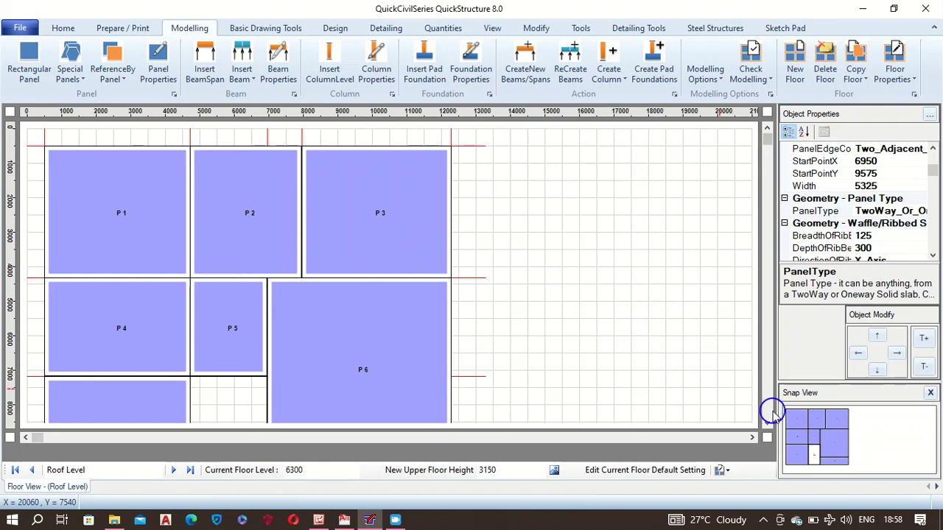
scroll(764, 418, down, 2)
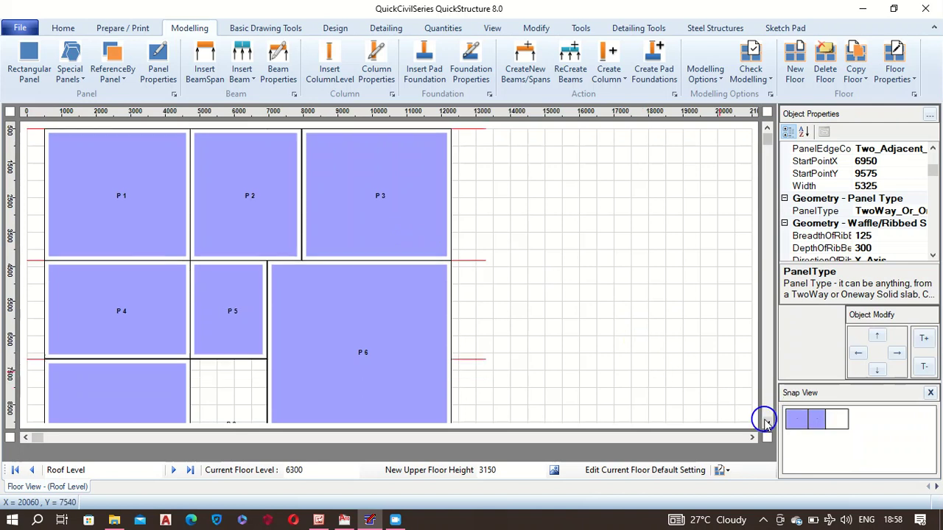
- Return to the Ground Floor and create new beams and spans around its panels
click(34, 470)
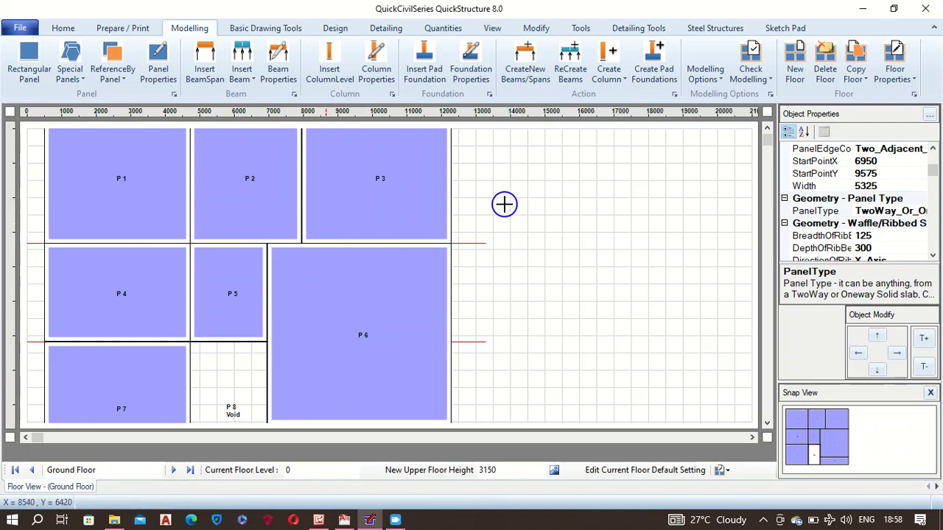
click(523, 66)
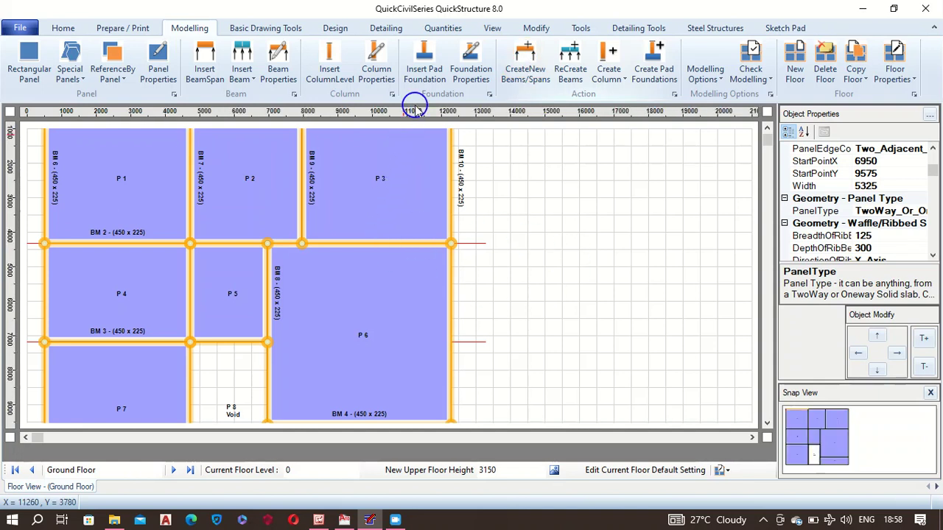
- Set the Ground Floor's drawing scale to 1:125 and check the generated beam layout
click(492, 28)
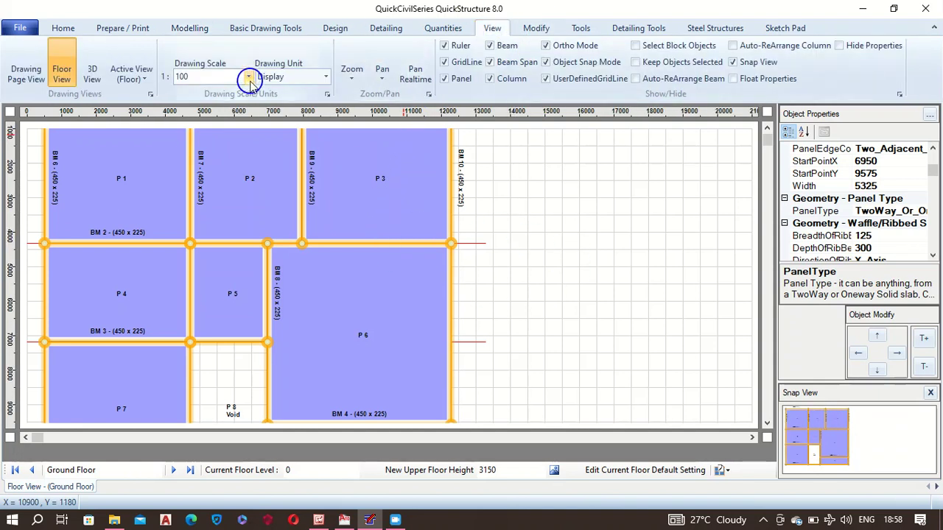
click(249, 76)
click(185, 180)
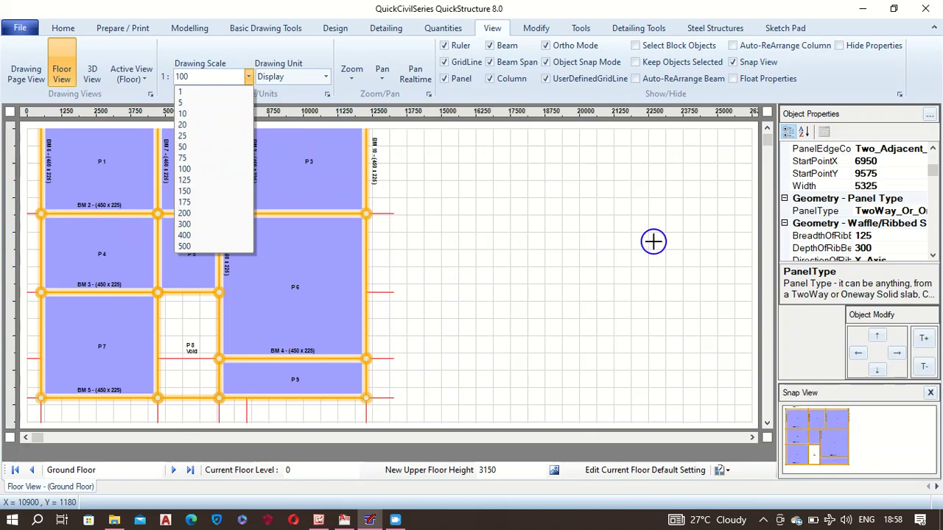
click(768, 131)
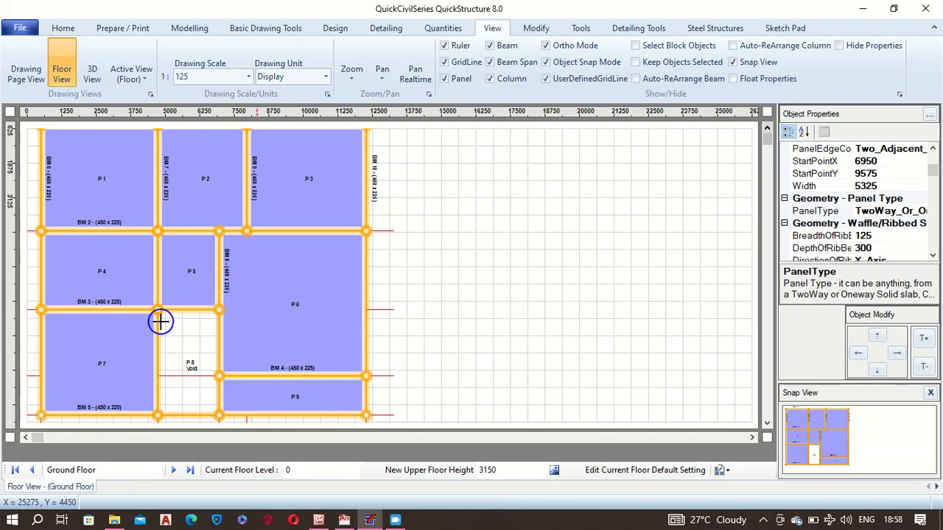
- Go to the First Floor and create new beams and spans around its panels
click(175, 471)
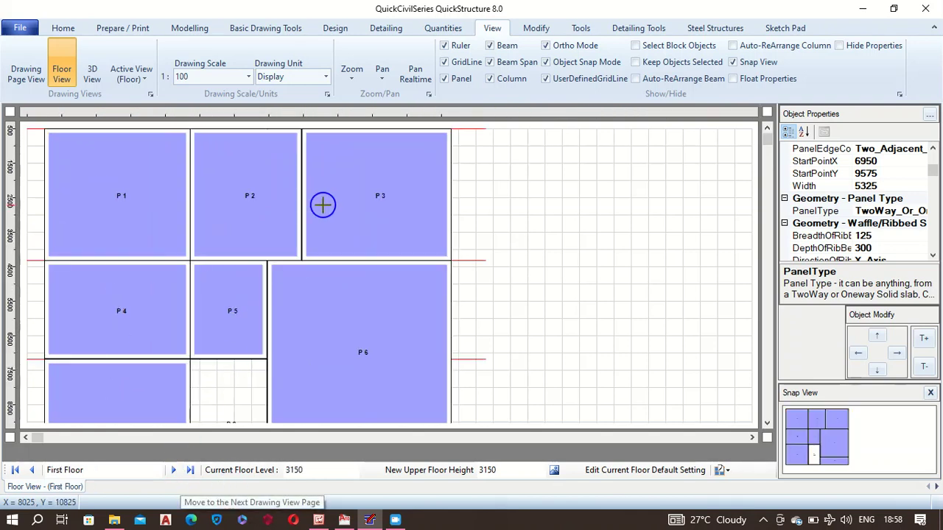
click(194, 34)
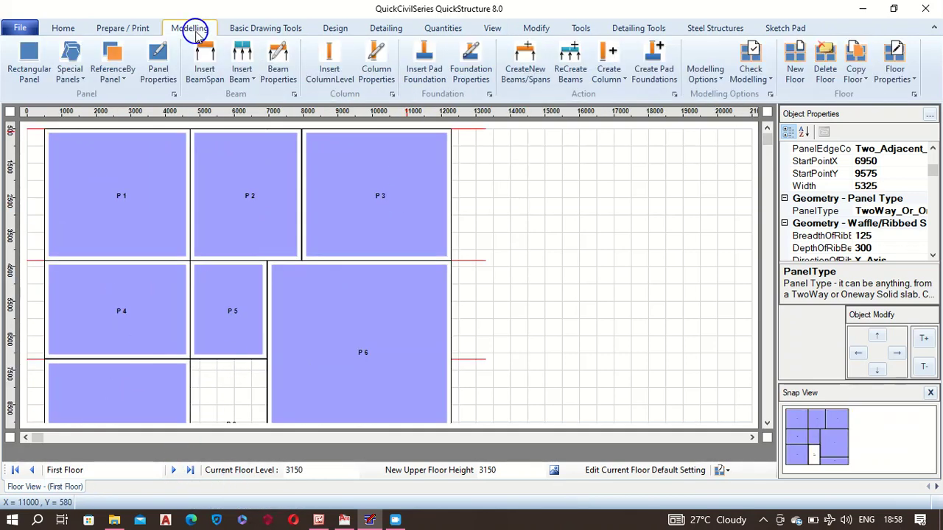
click(526, 72)
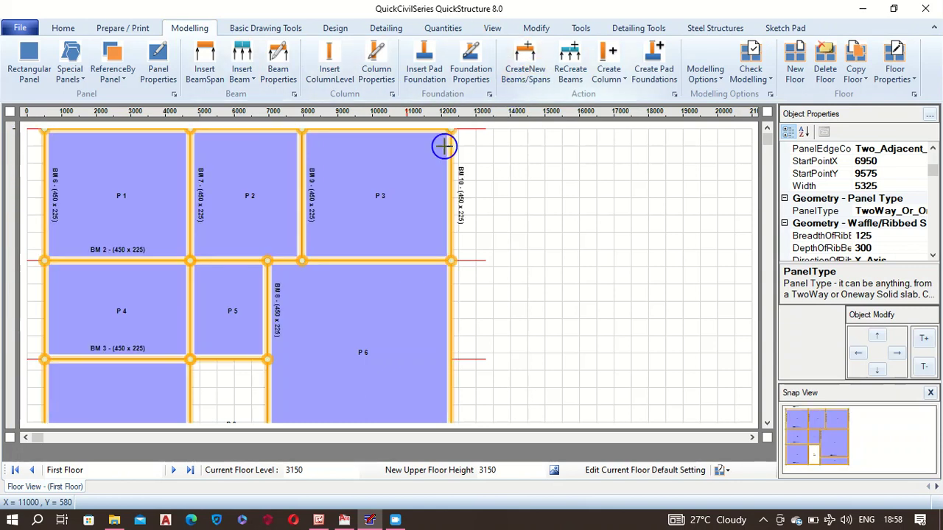
- Go to the Roof Level and create new beams and spans around its panels
click(177, 469)
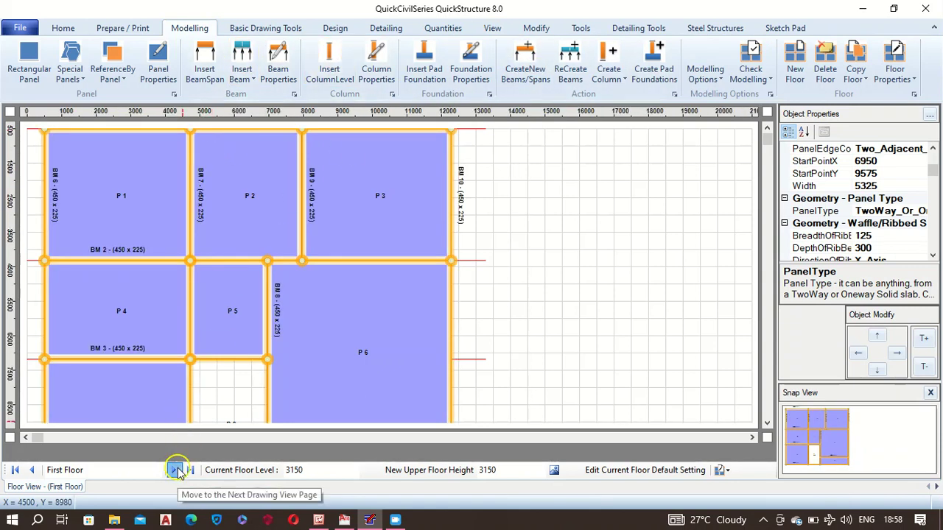
click(536, 77)
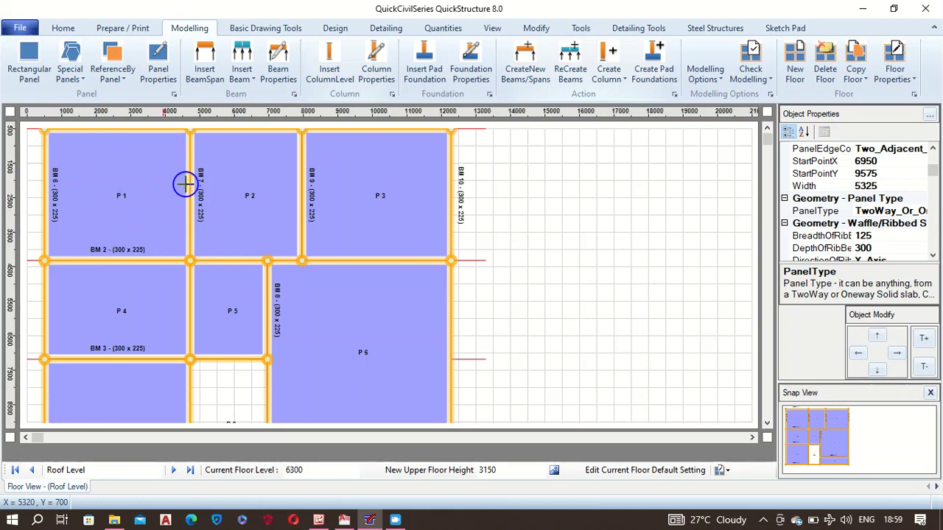
- Change the panel type of Roof Level panel P 1 to RoofPanel
click(134, 183)
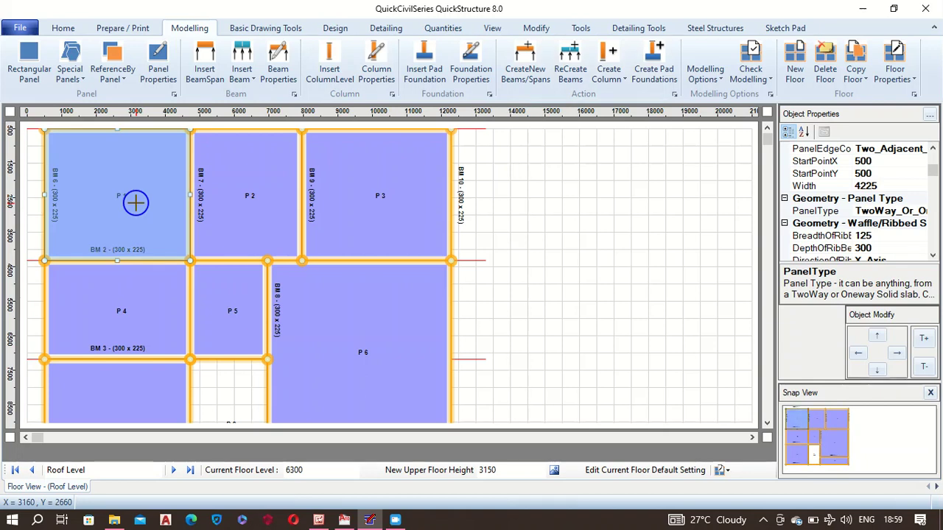
click(920, 212)
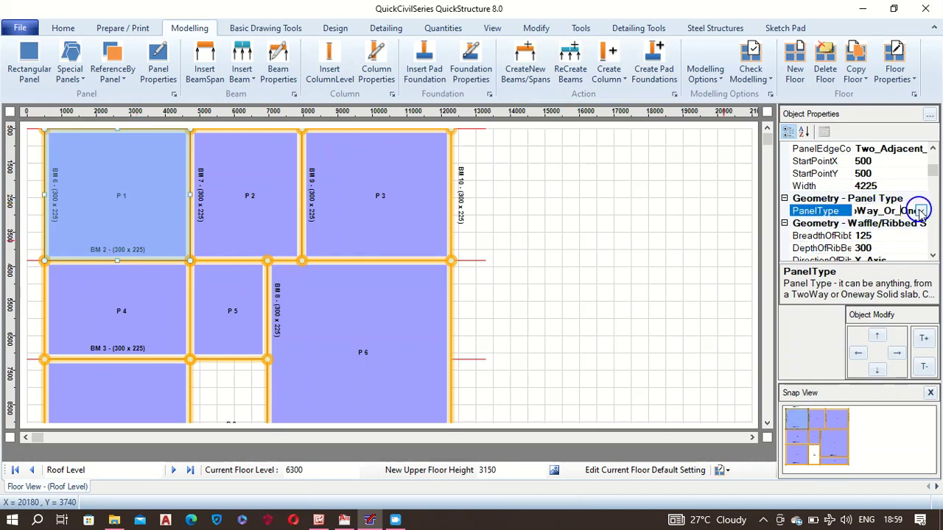
click(921, 211)
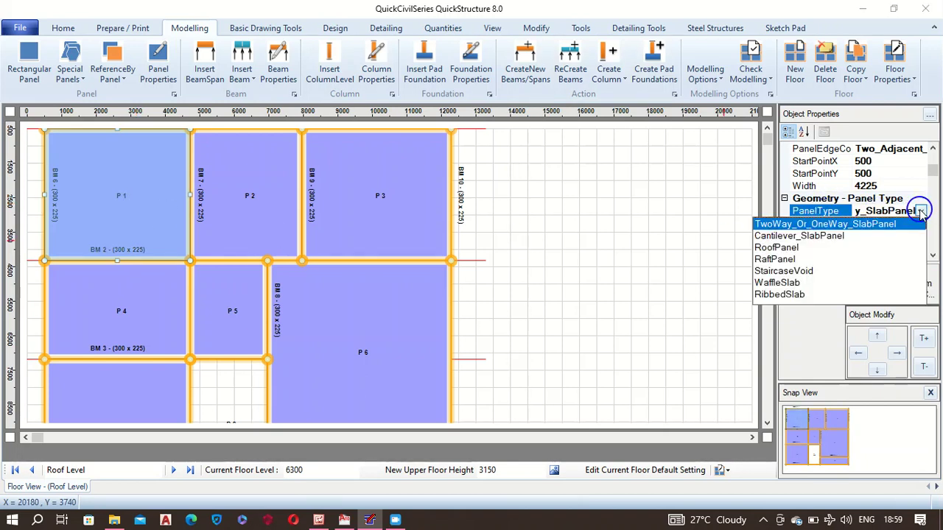
click(786, 249)
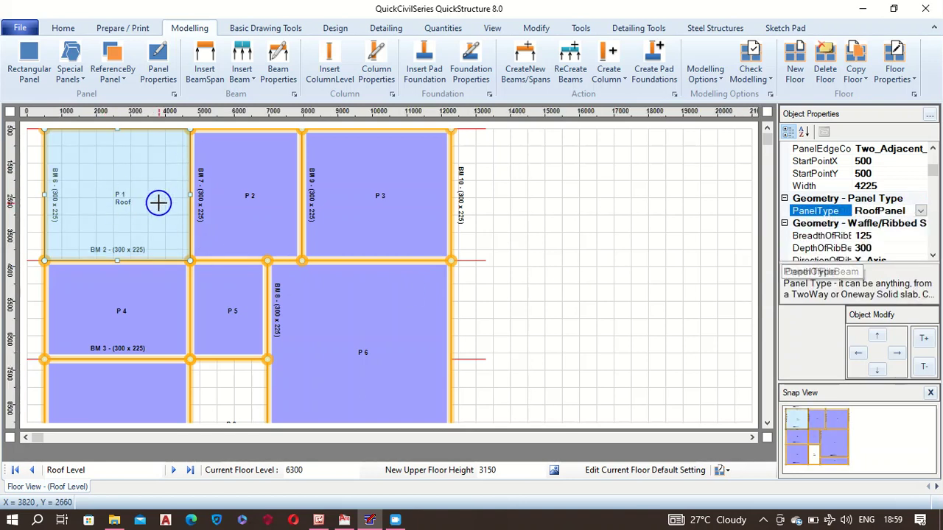
click(579, 29)
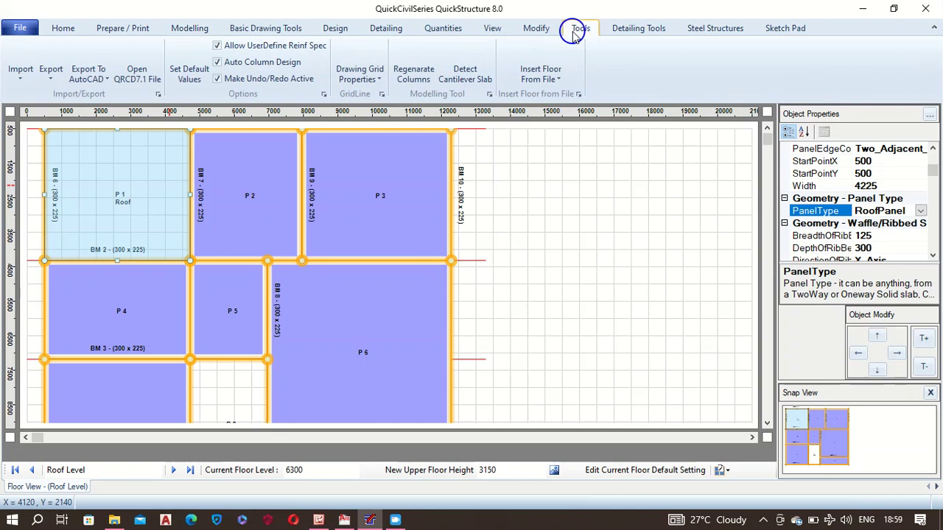
click(145, 32)
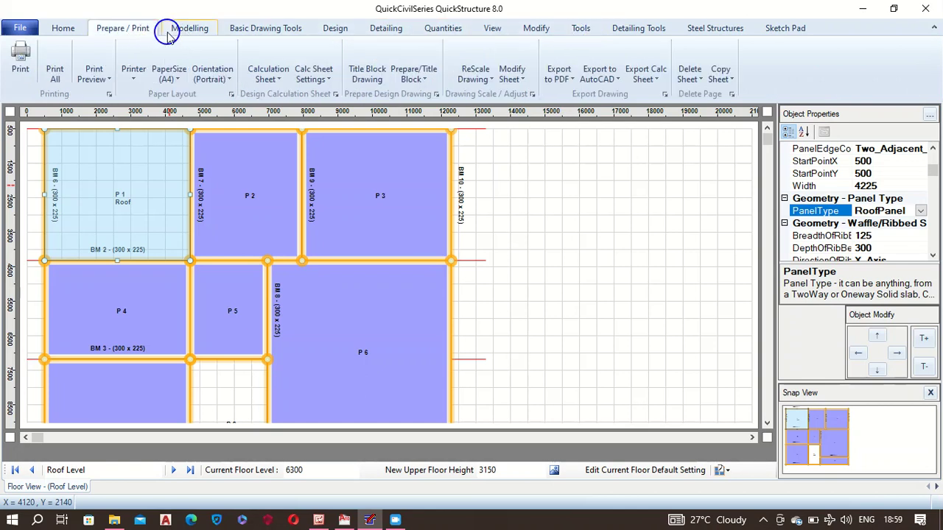
click(65, 29)
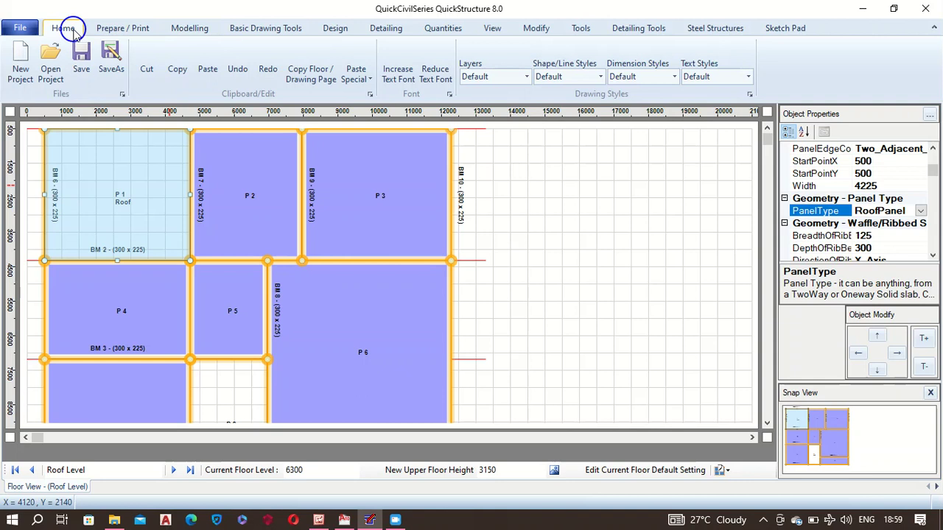
click(269, 36)
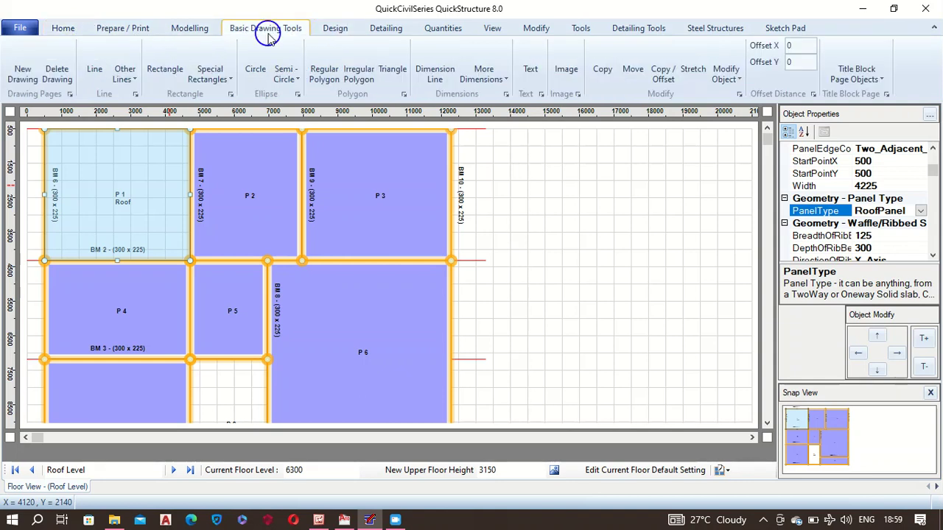
click(331, 33)
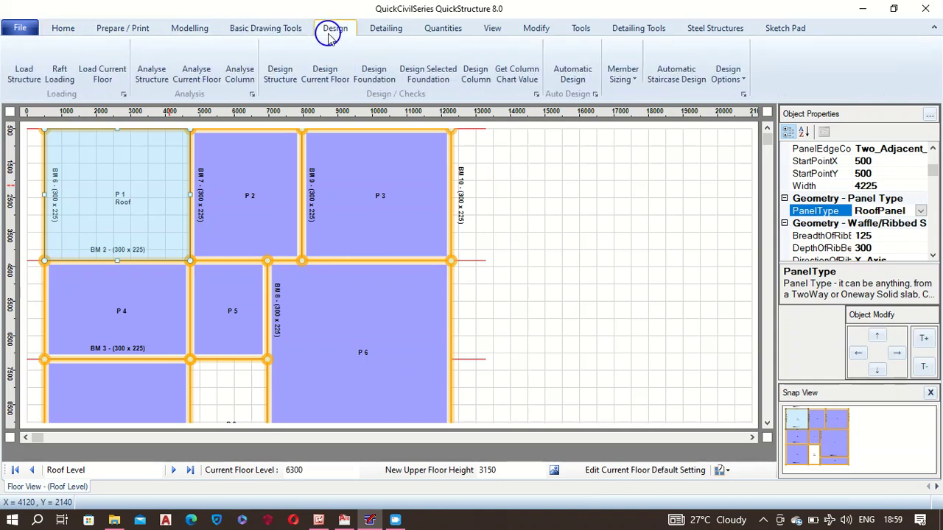
click(386, 29)
click(442, 29)
- Match the panel properties of roof panel P 1 onto panels P 2 through P 8 on the Roof Level
click(537, 29)
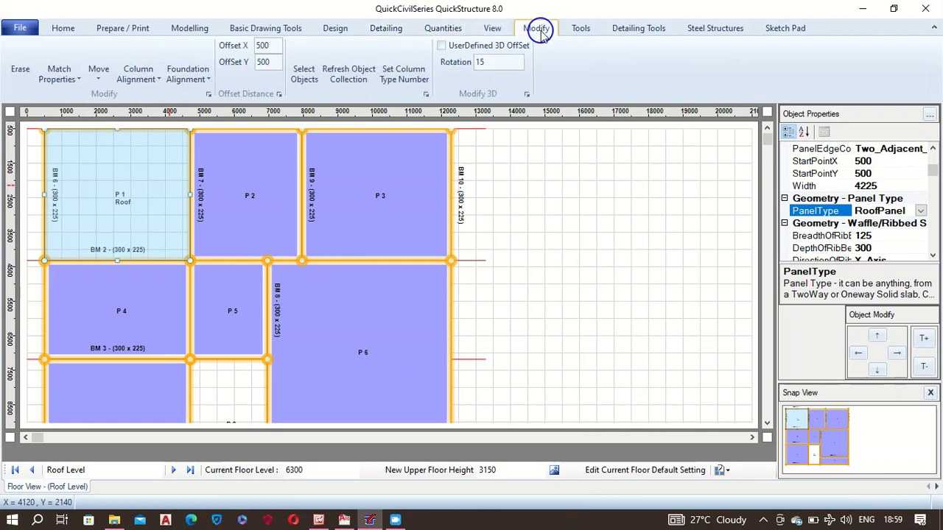
click(82, 80)
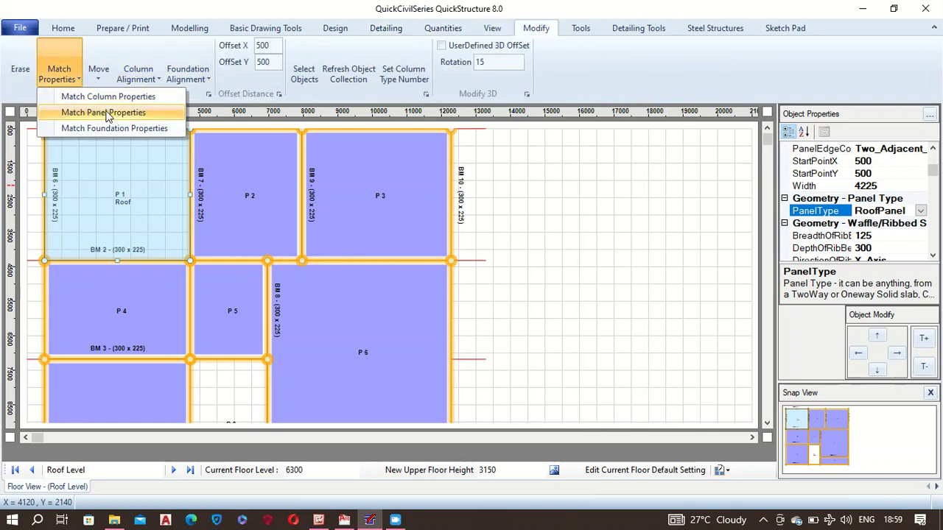
click(110, 115)
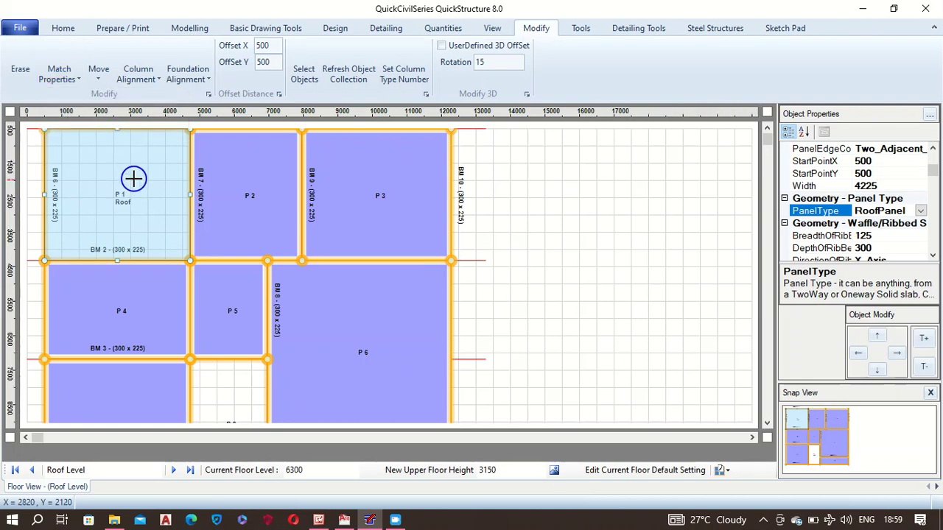
click(255, 183)
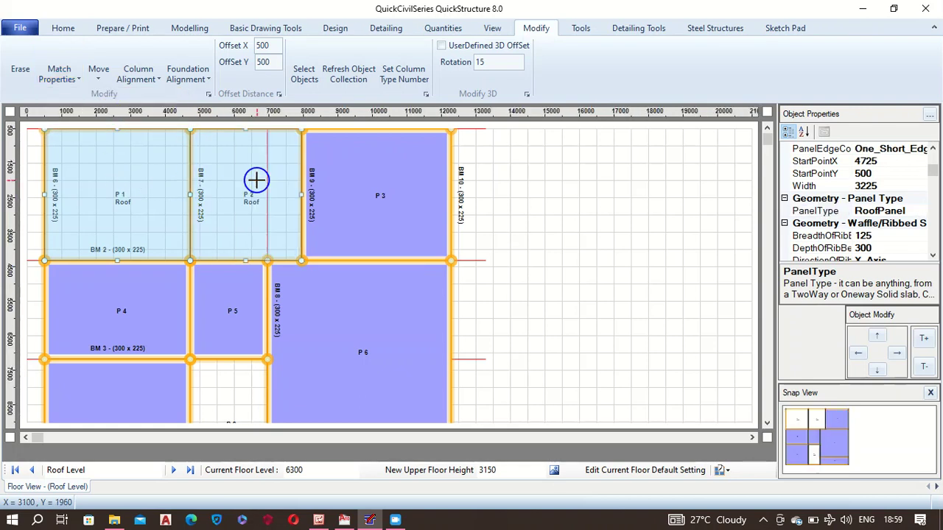
click(393, 174)
click(375, 283)
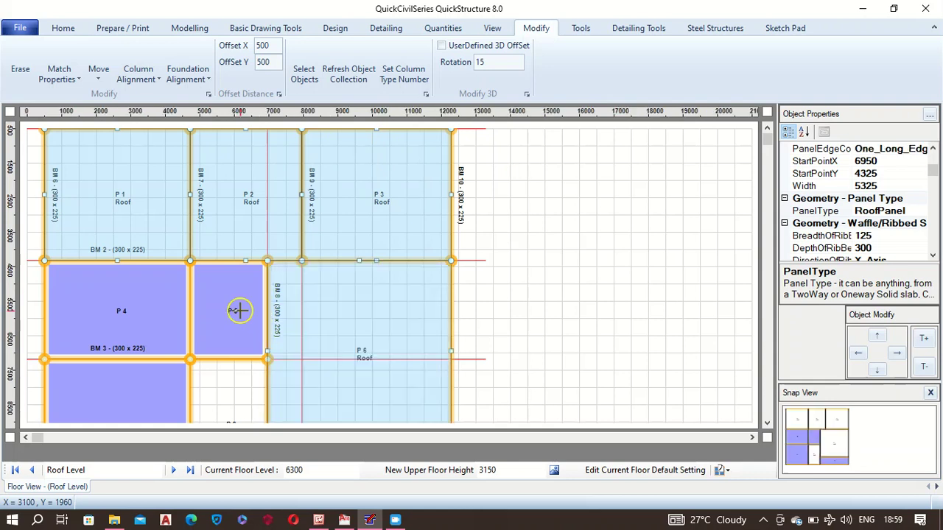
click(121, 319)
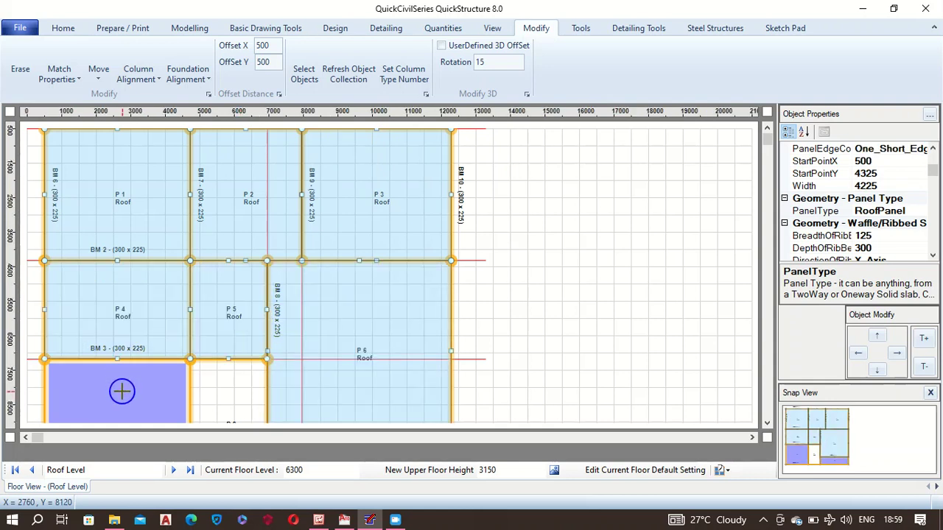
click(123, 390)
click(225, 388)
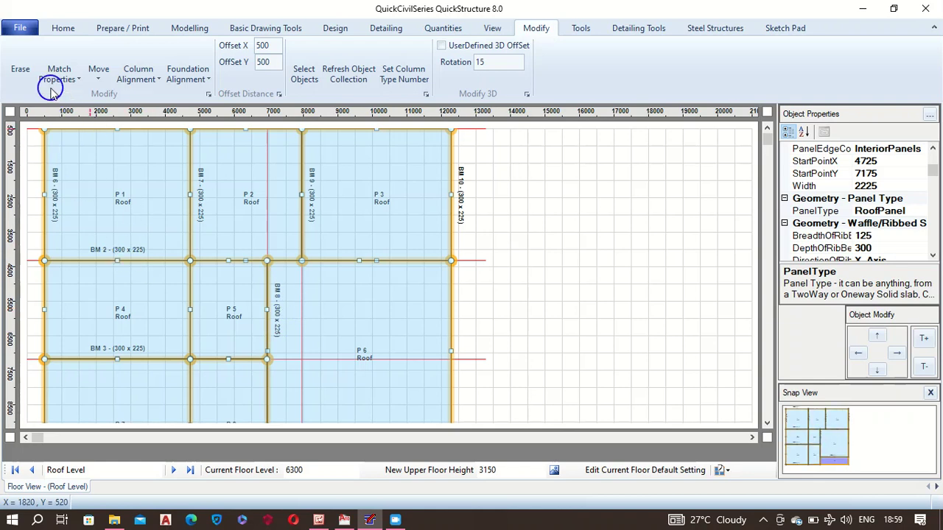
click(507, 258)
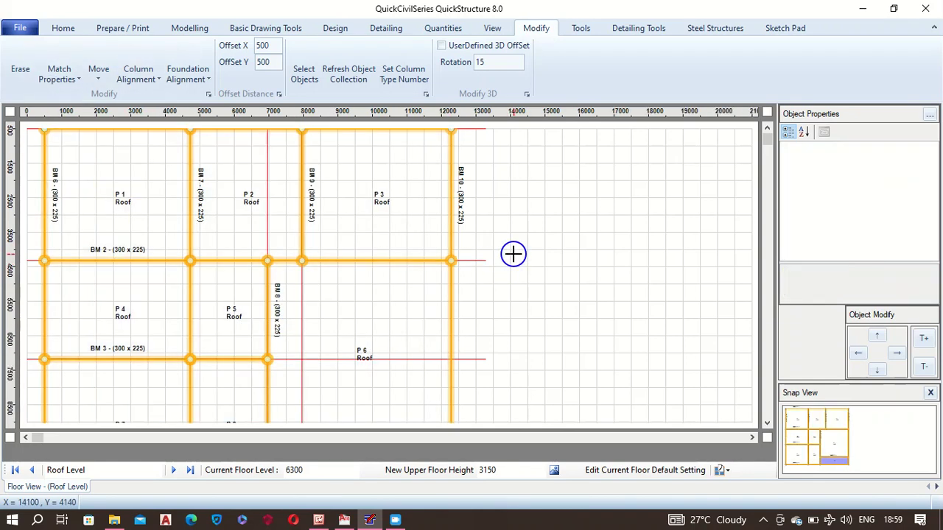
- Step back down through the First Floor to the Ground Floor and examine its beam layout up to beam BM 1
click(34, 470)
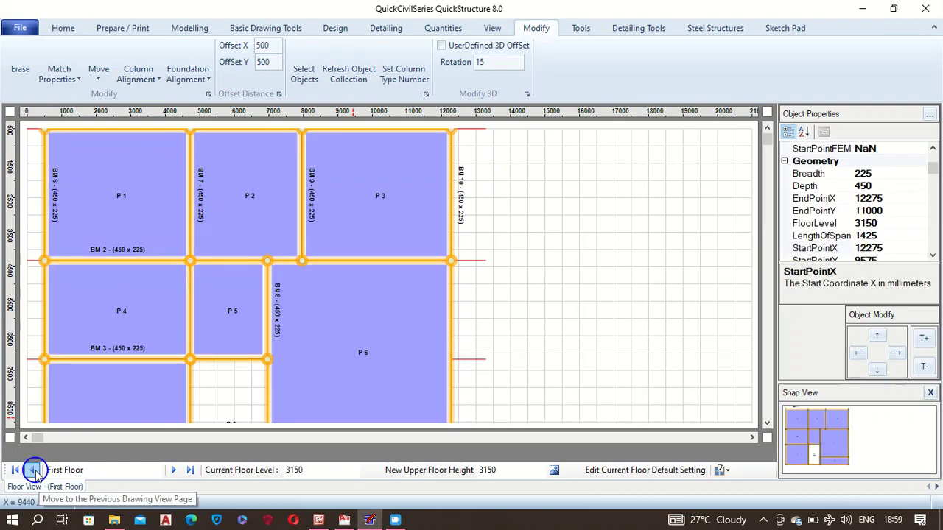
click(34, 470)
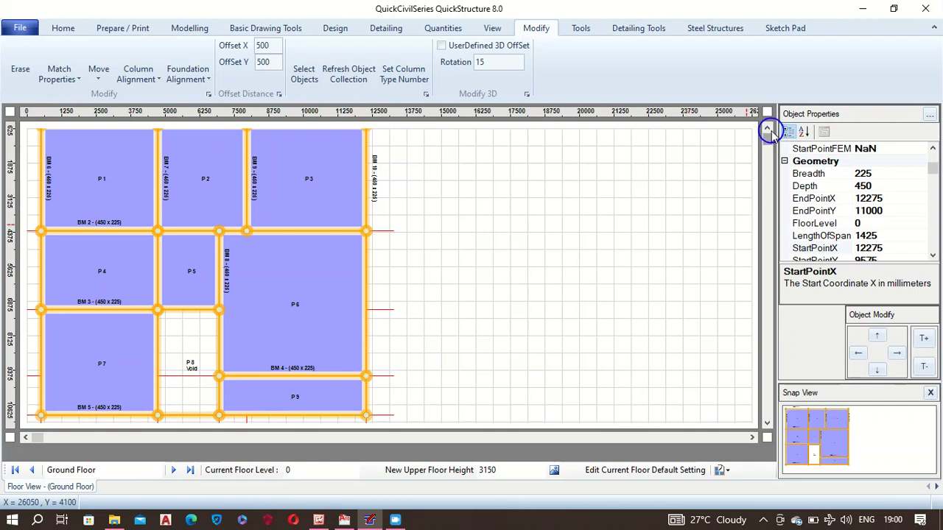
scroll(346, 335, up, 1)
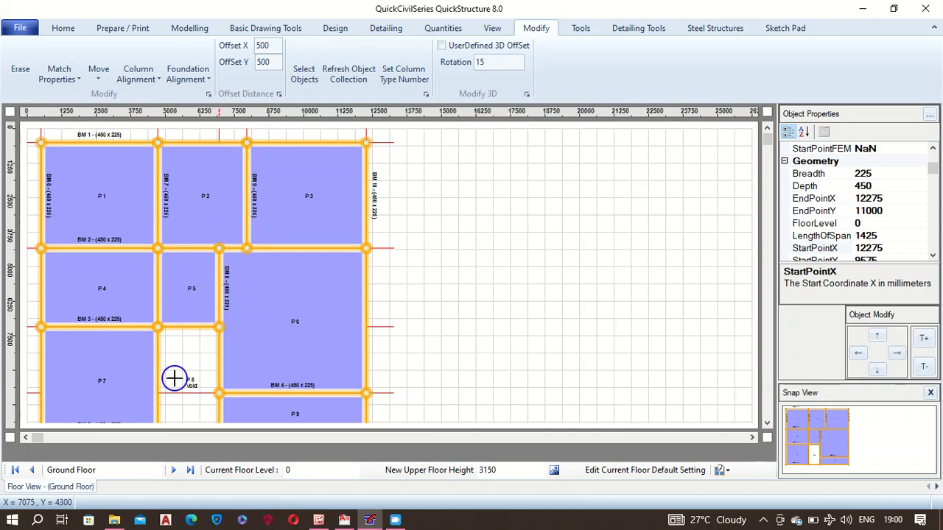
- On the First Floor, delete Span 3 of beam BM 2, stretching Span 2 and reconfiguring the beam arrangement but not the column arrangement
click(174, 470)
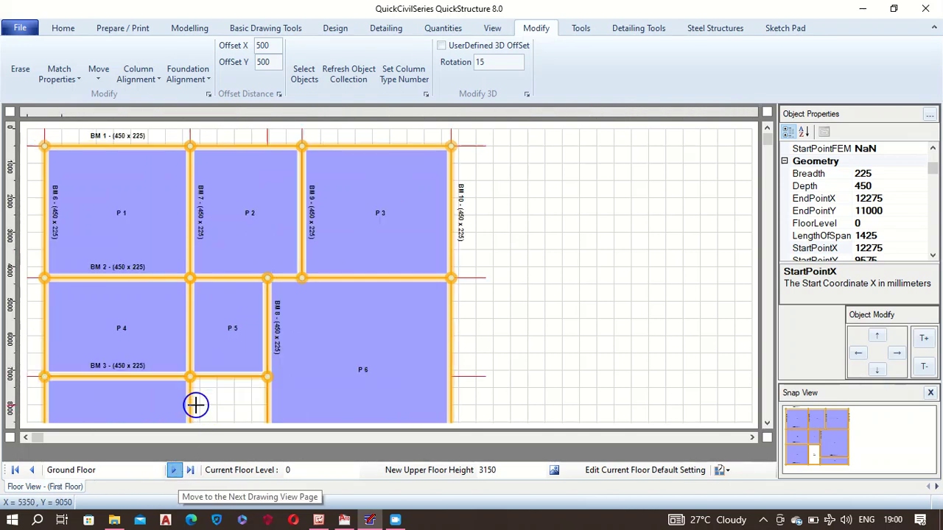
click(285, 276)
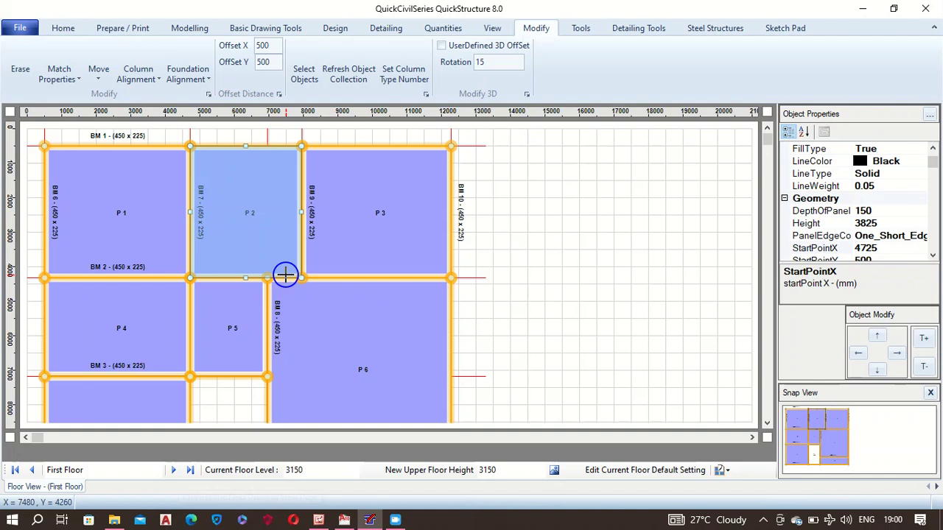
click(286, 277)
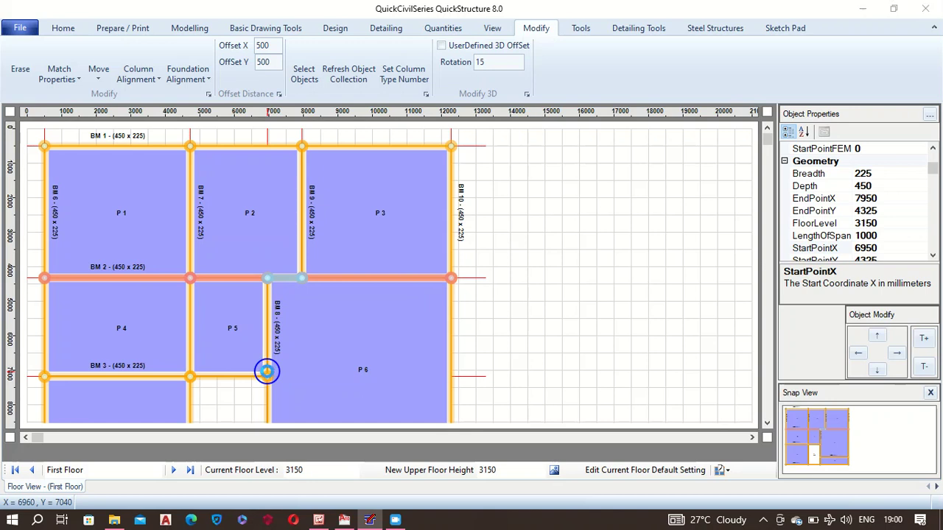
key(Delete)
click(511, 303)
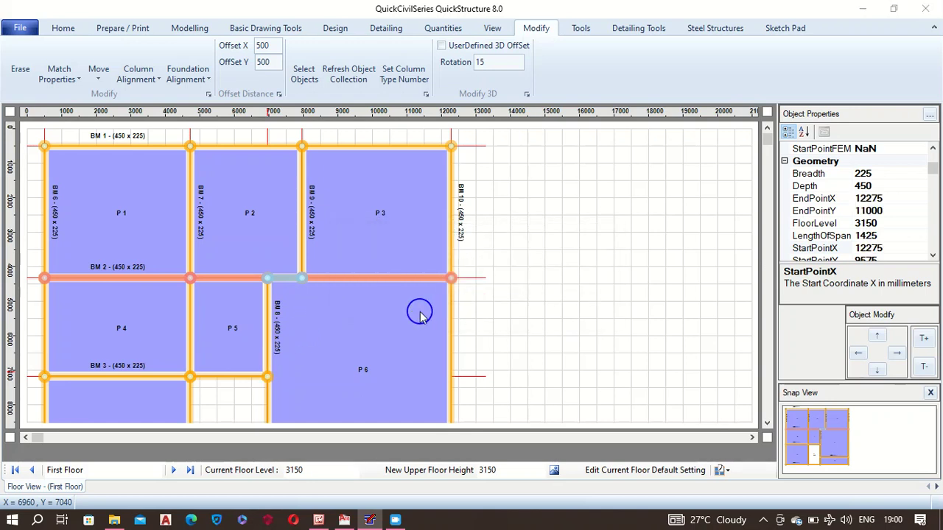
click(488, 309)
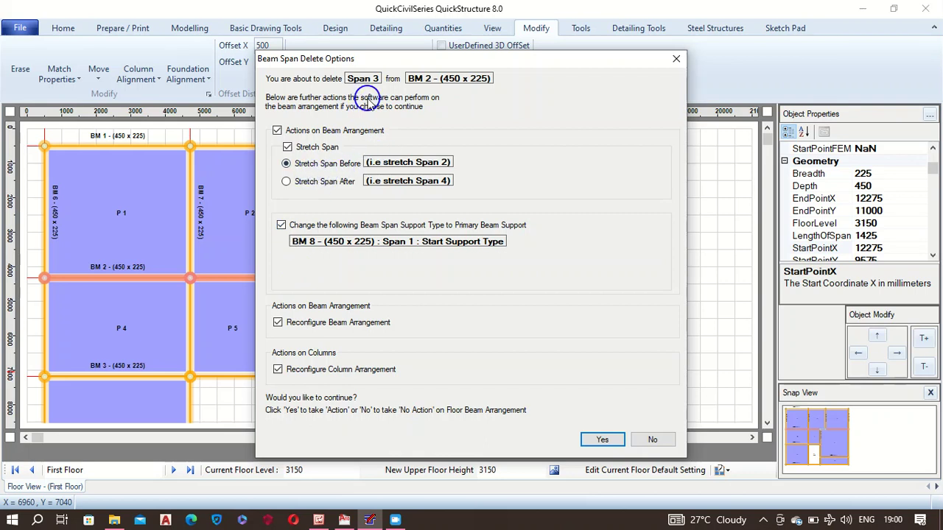
drag(389, 65, 523, 71)
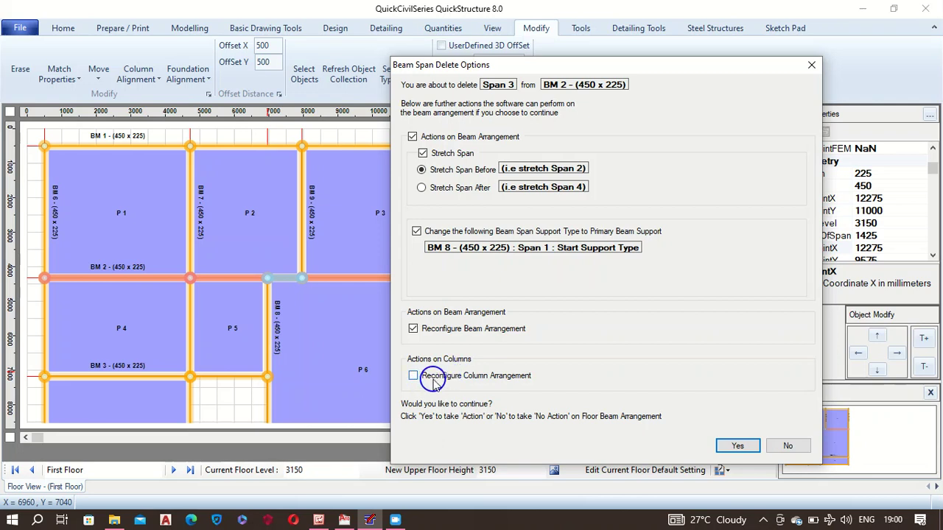
click(738, 446)
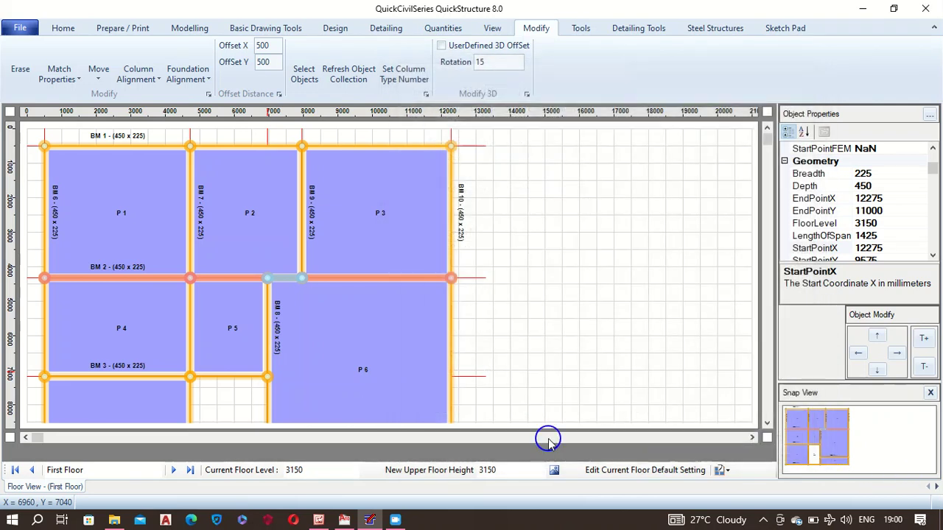
click(236, 278)
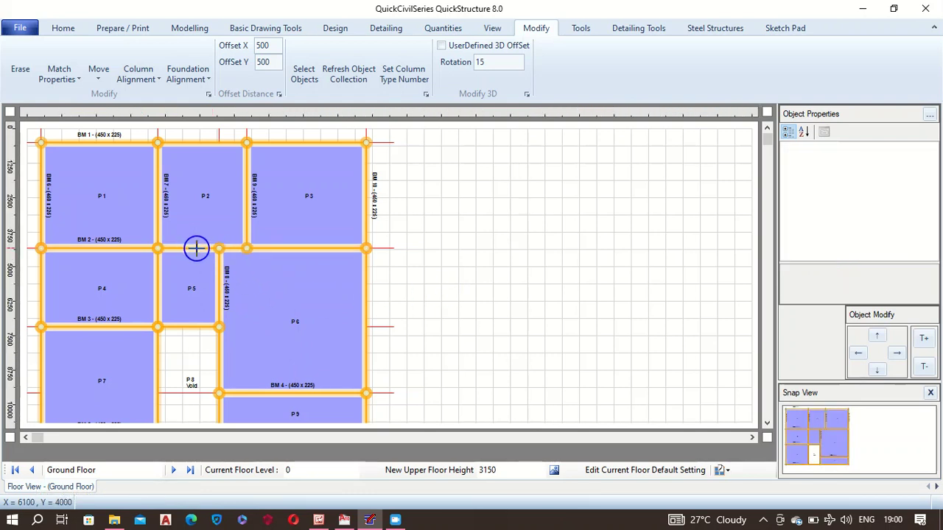
- On the Ground Floor, delete Span 3 of beam BM 2 and stretch Span 2 in its place
click(197, 249)
click(231, 249)
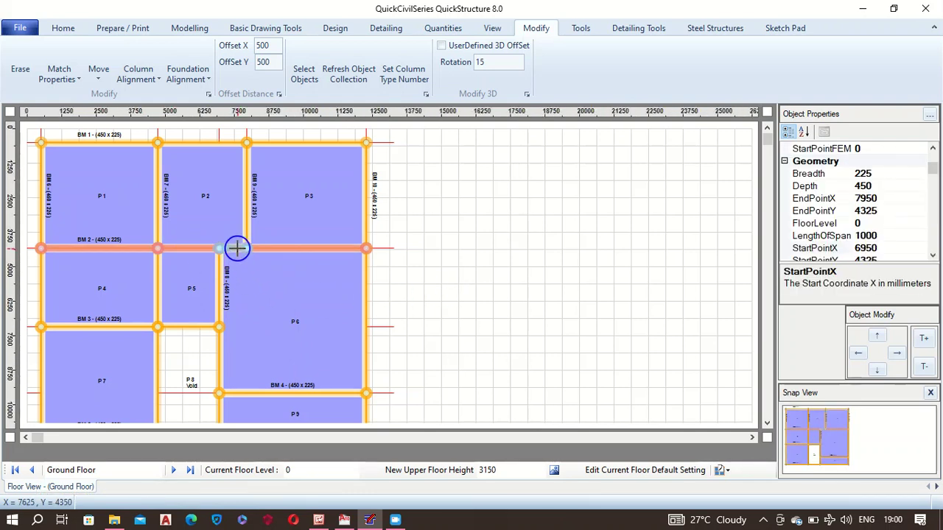
key(Delete)
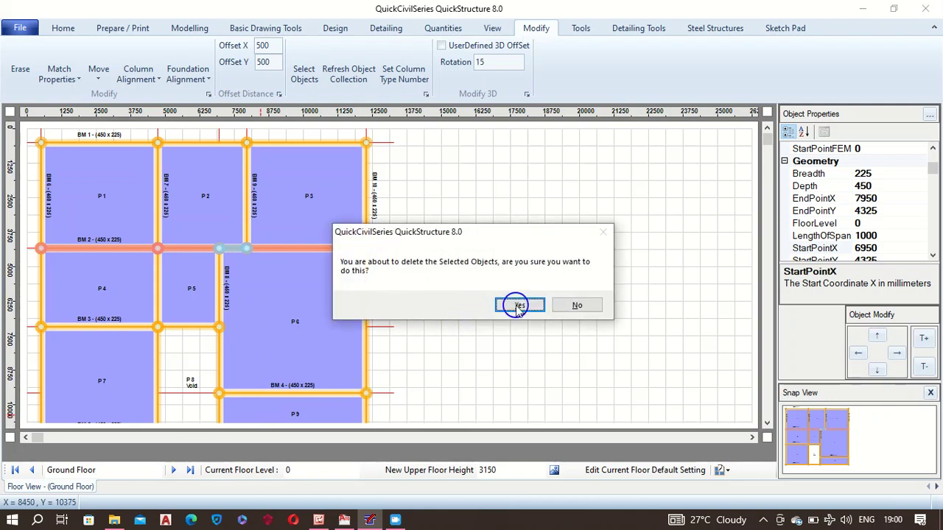
click(518, 306)
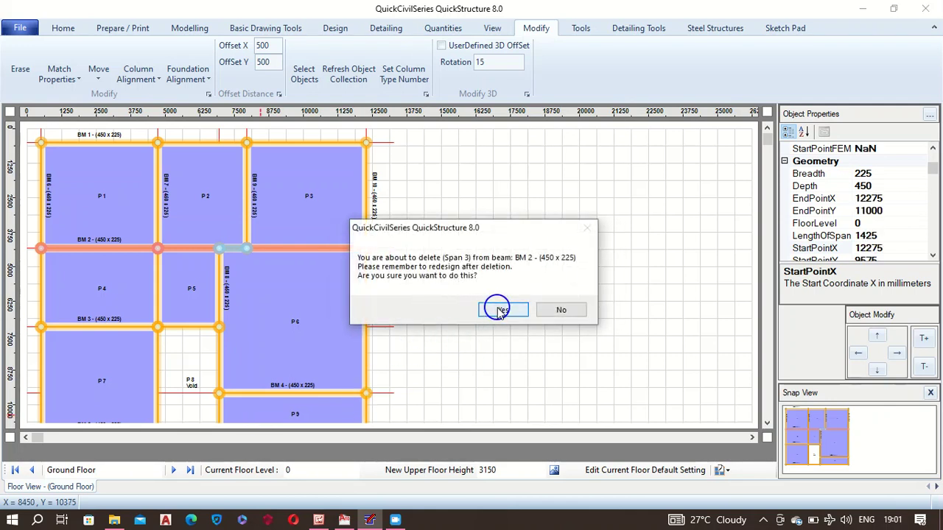
click(496, 311)
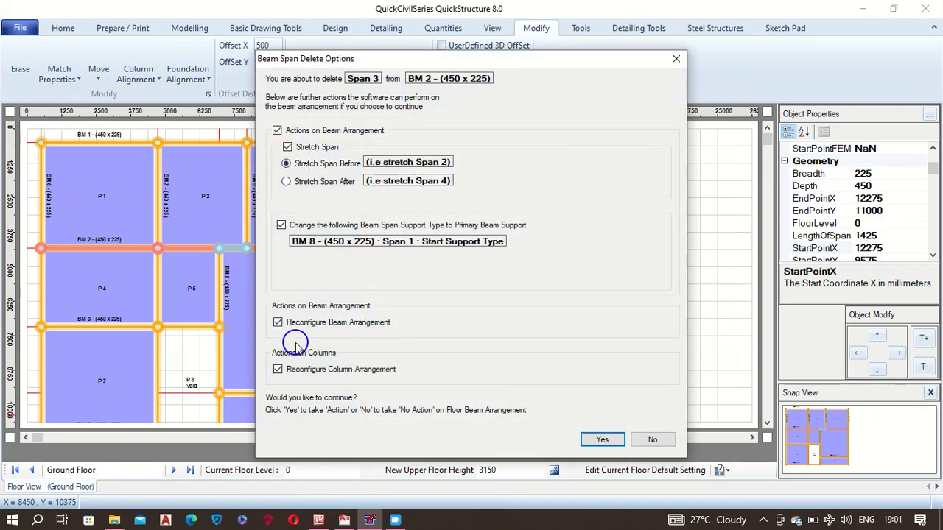
click(604, 439)
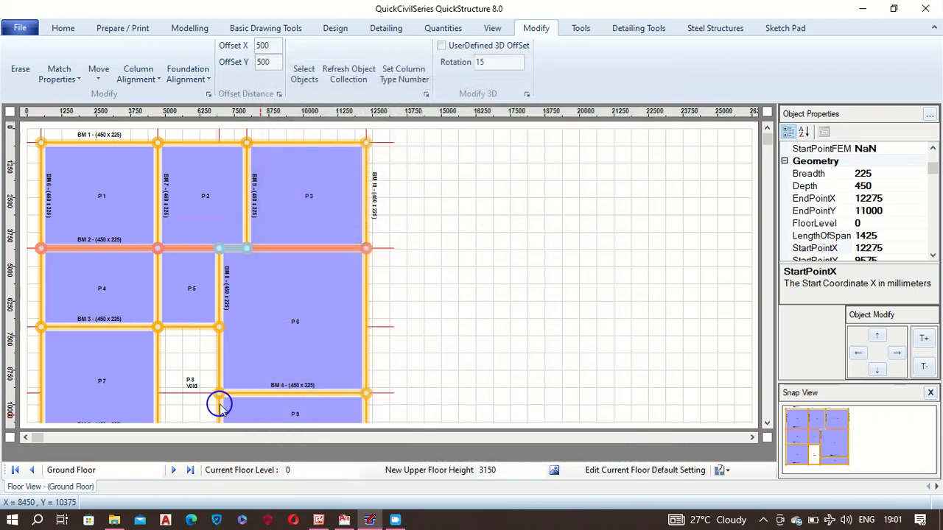
- On the Roof Level, delete Span 3 of beam BM 2, stretching Span 2 and reconfiguring both the beam and column arrangements
click(210, 250)
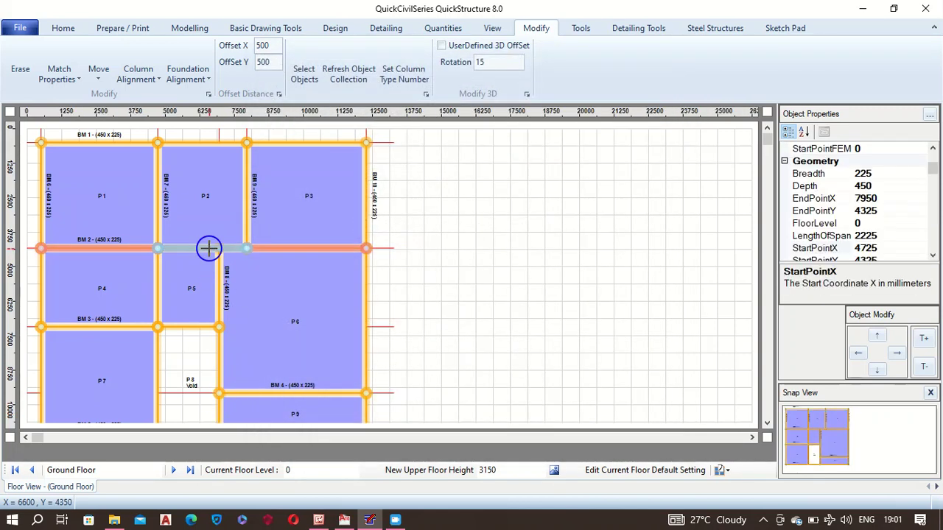
click(165, 454)
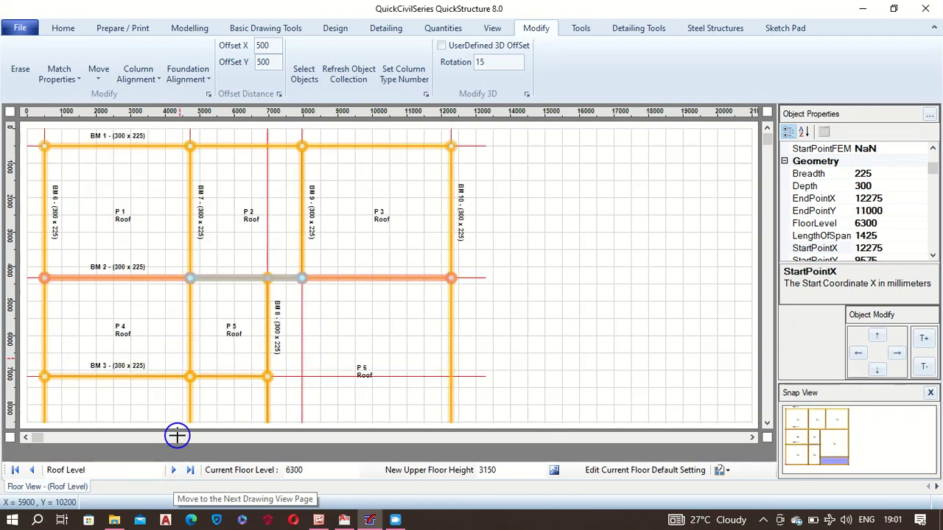
click(285, 275)
click(288, 278)
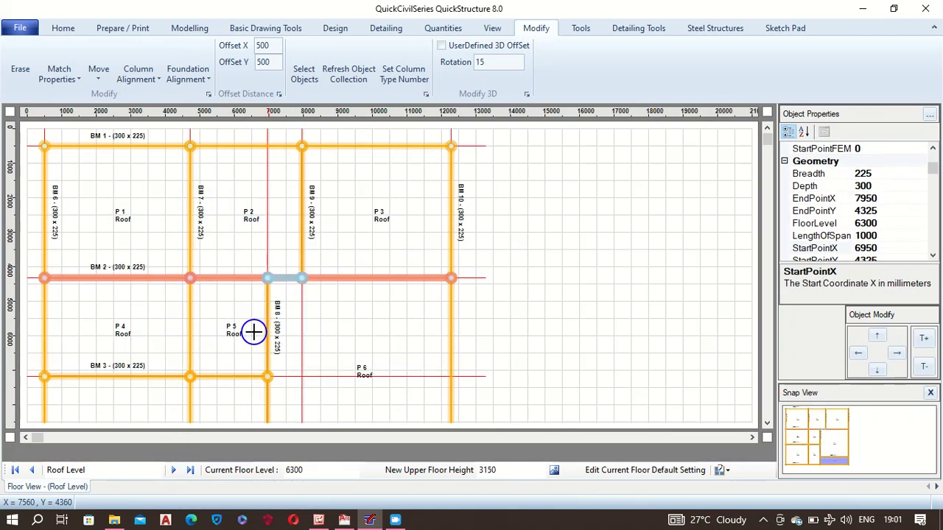
key(Delete)
click(509, 305)
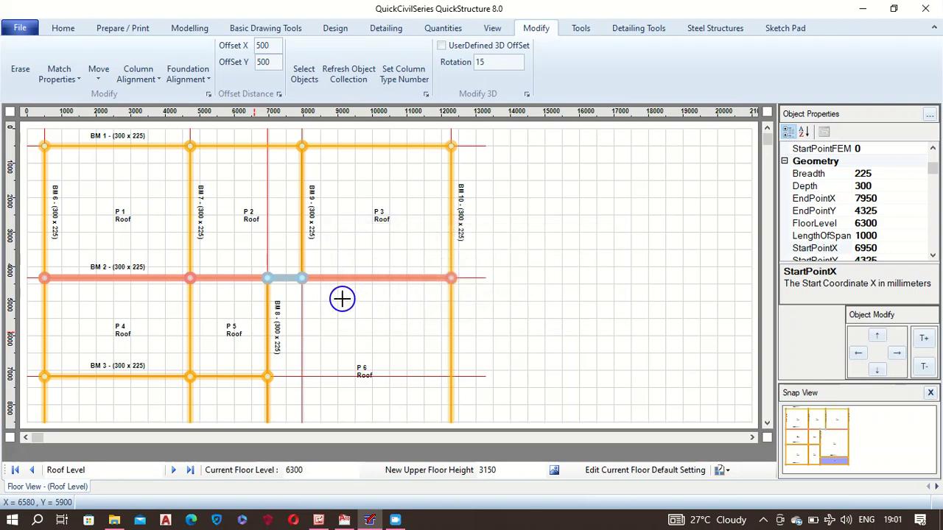
click(486, 308)
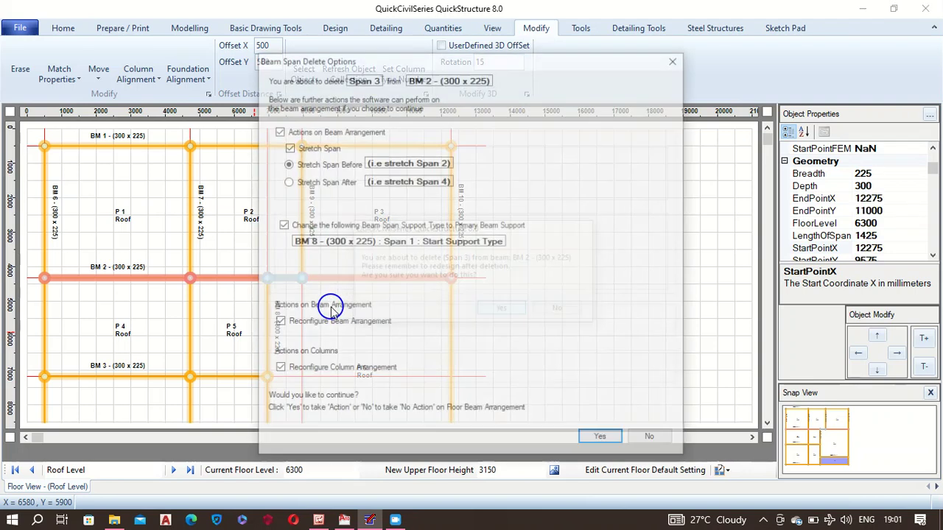
click(602, 439)
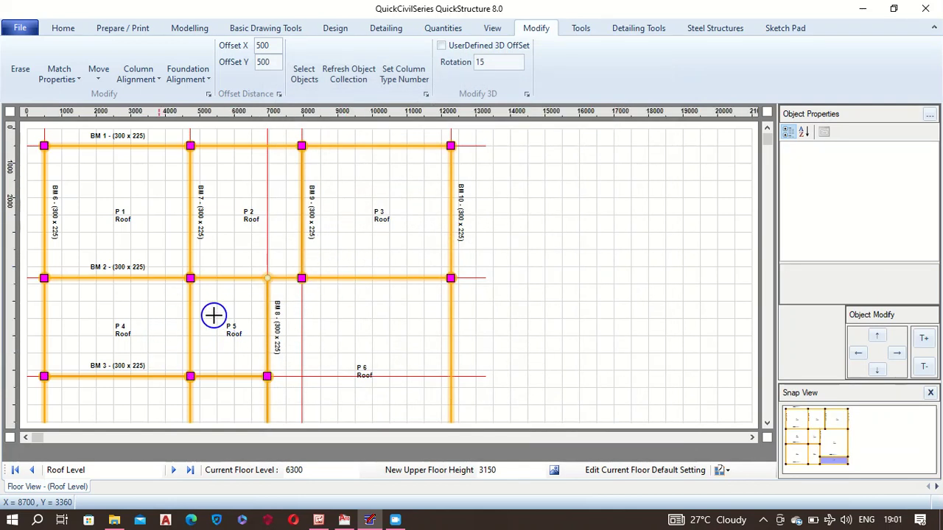
- Go back down to the Ground Floor and examine the available column creation options
click(32, 470)
click(32, 470)
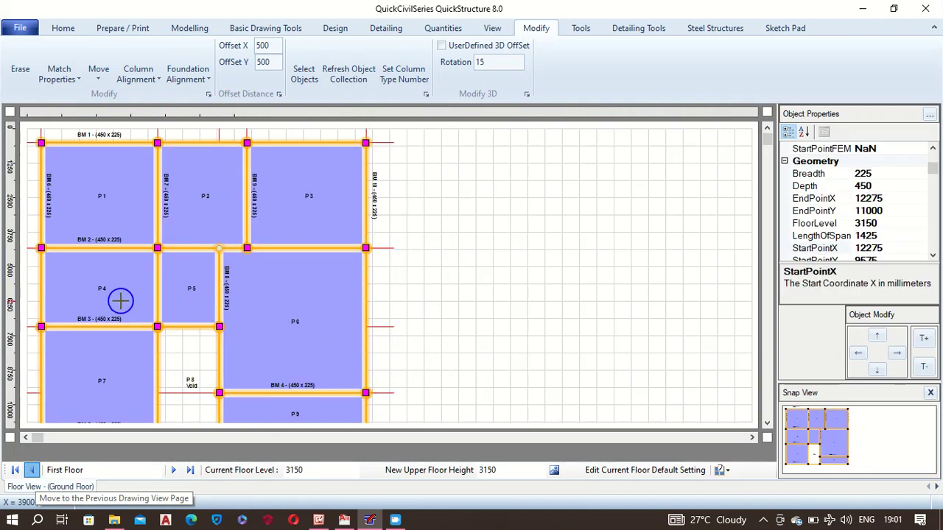
click(189, 28)
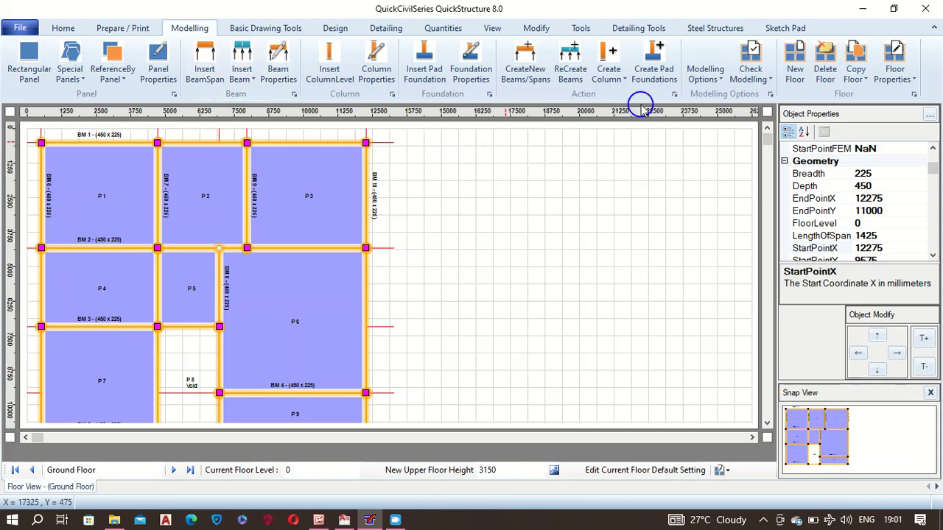
click(625, 80)
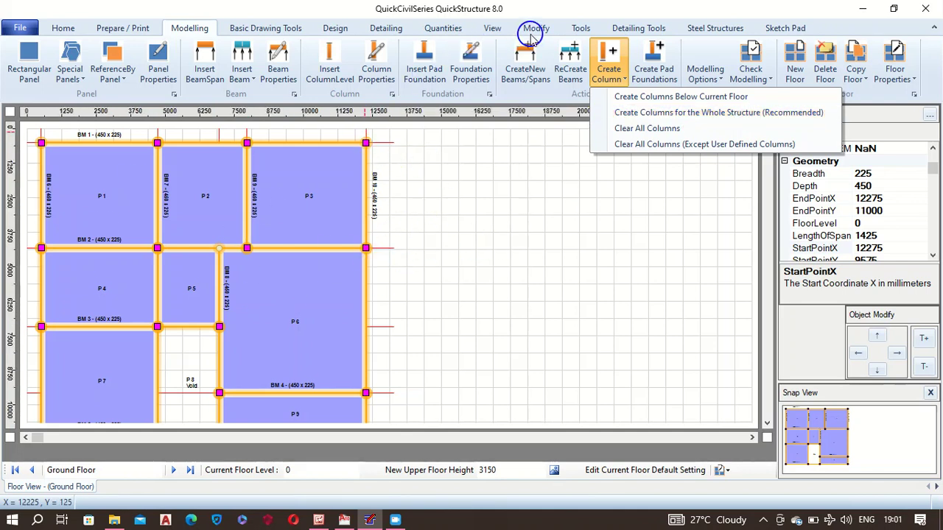
- Show the structure in the 3D view and examine its beams, panels and columns from the roof downwards
click(493, 30)
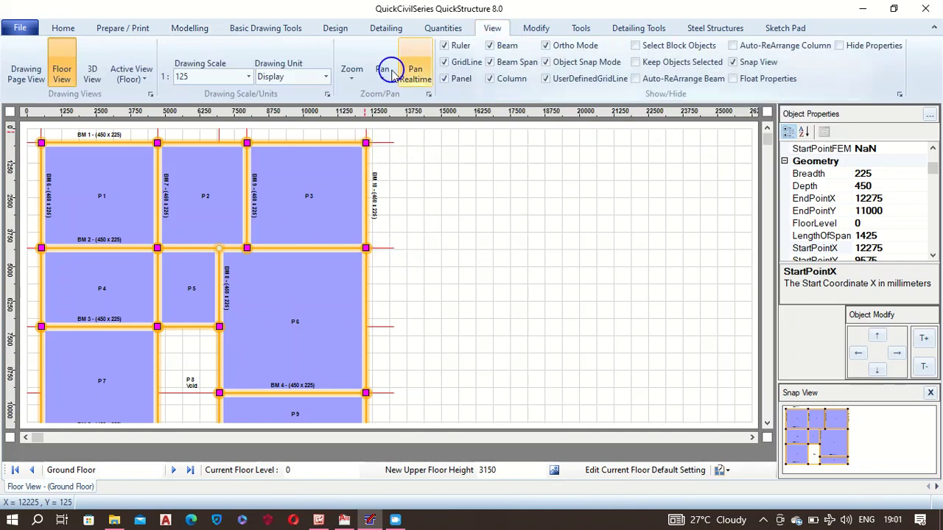
click(92, 72)
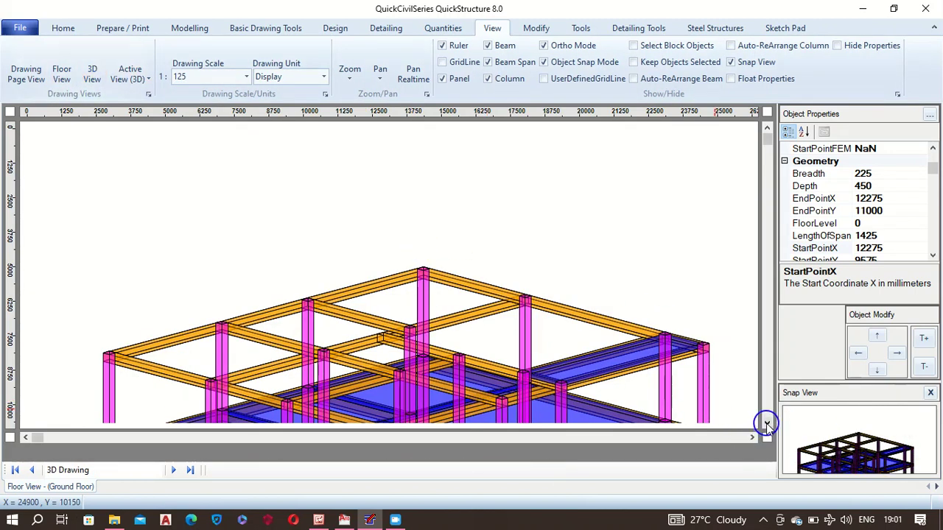
click(767, 423)
click(767, 423)
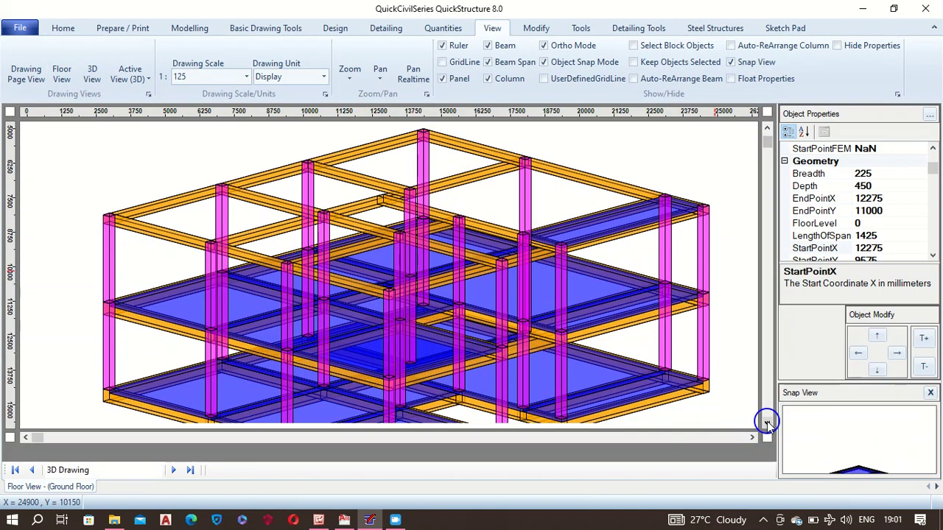
click(767, 423)
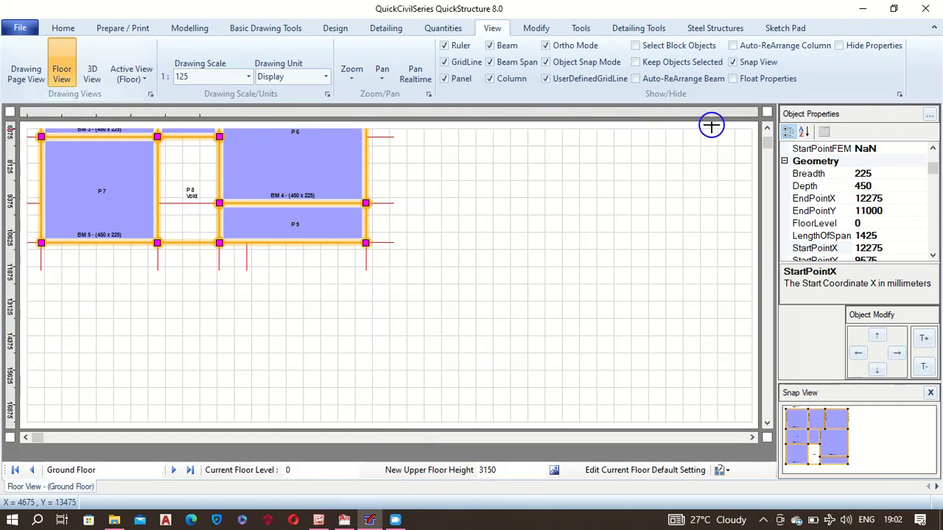
- Look over the Ground Floor plan, and switch to the QUICK CIVIL SERIES.jpg course outline in Microsoft Office Picture Manager
click(767, 131)
click(767, 131)
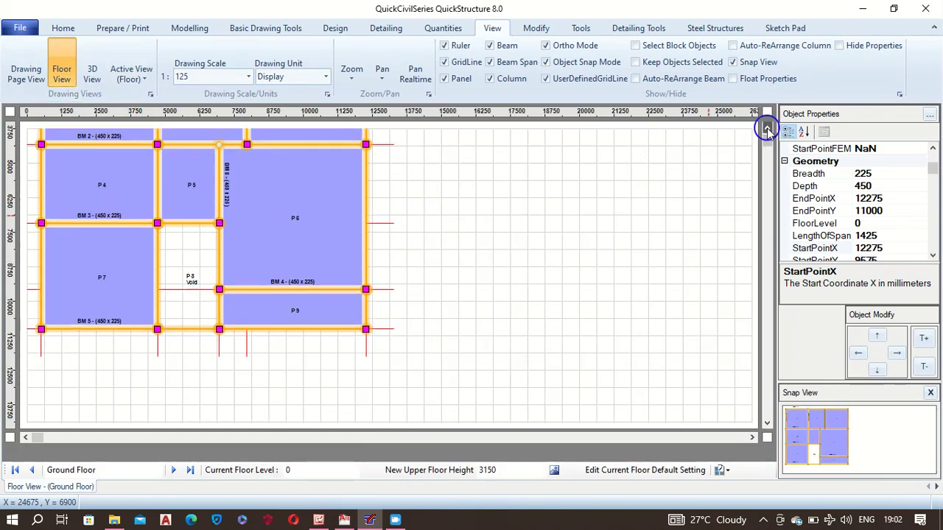
click(767, 131)
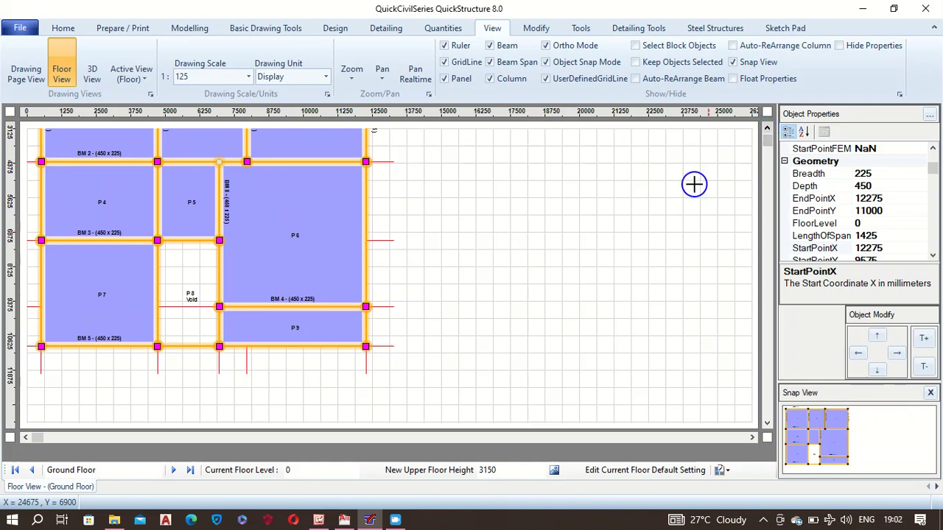
click(319, 520)
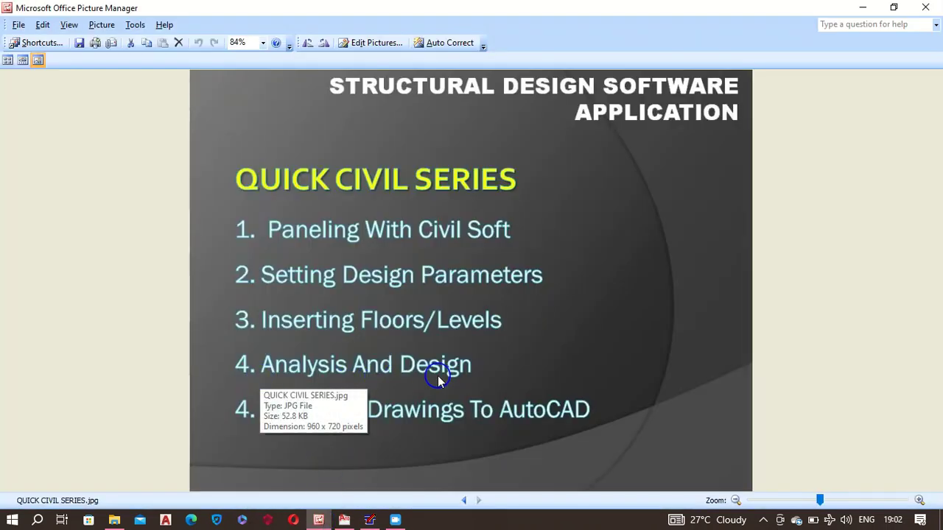